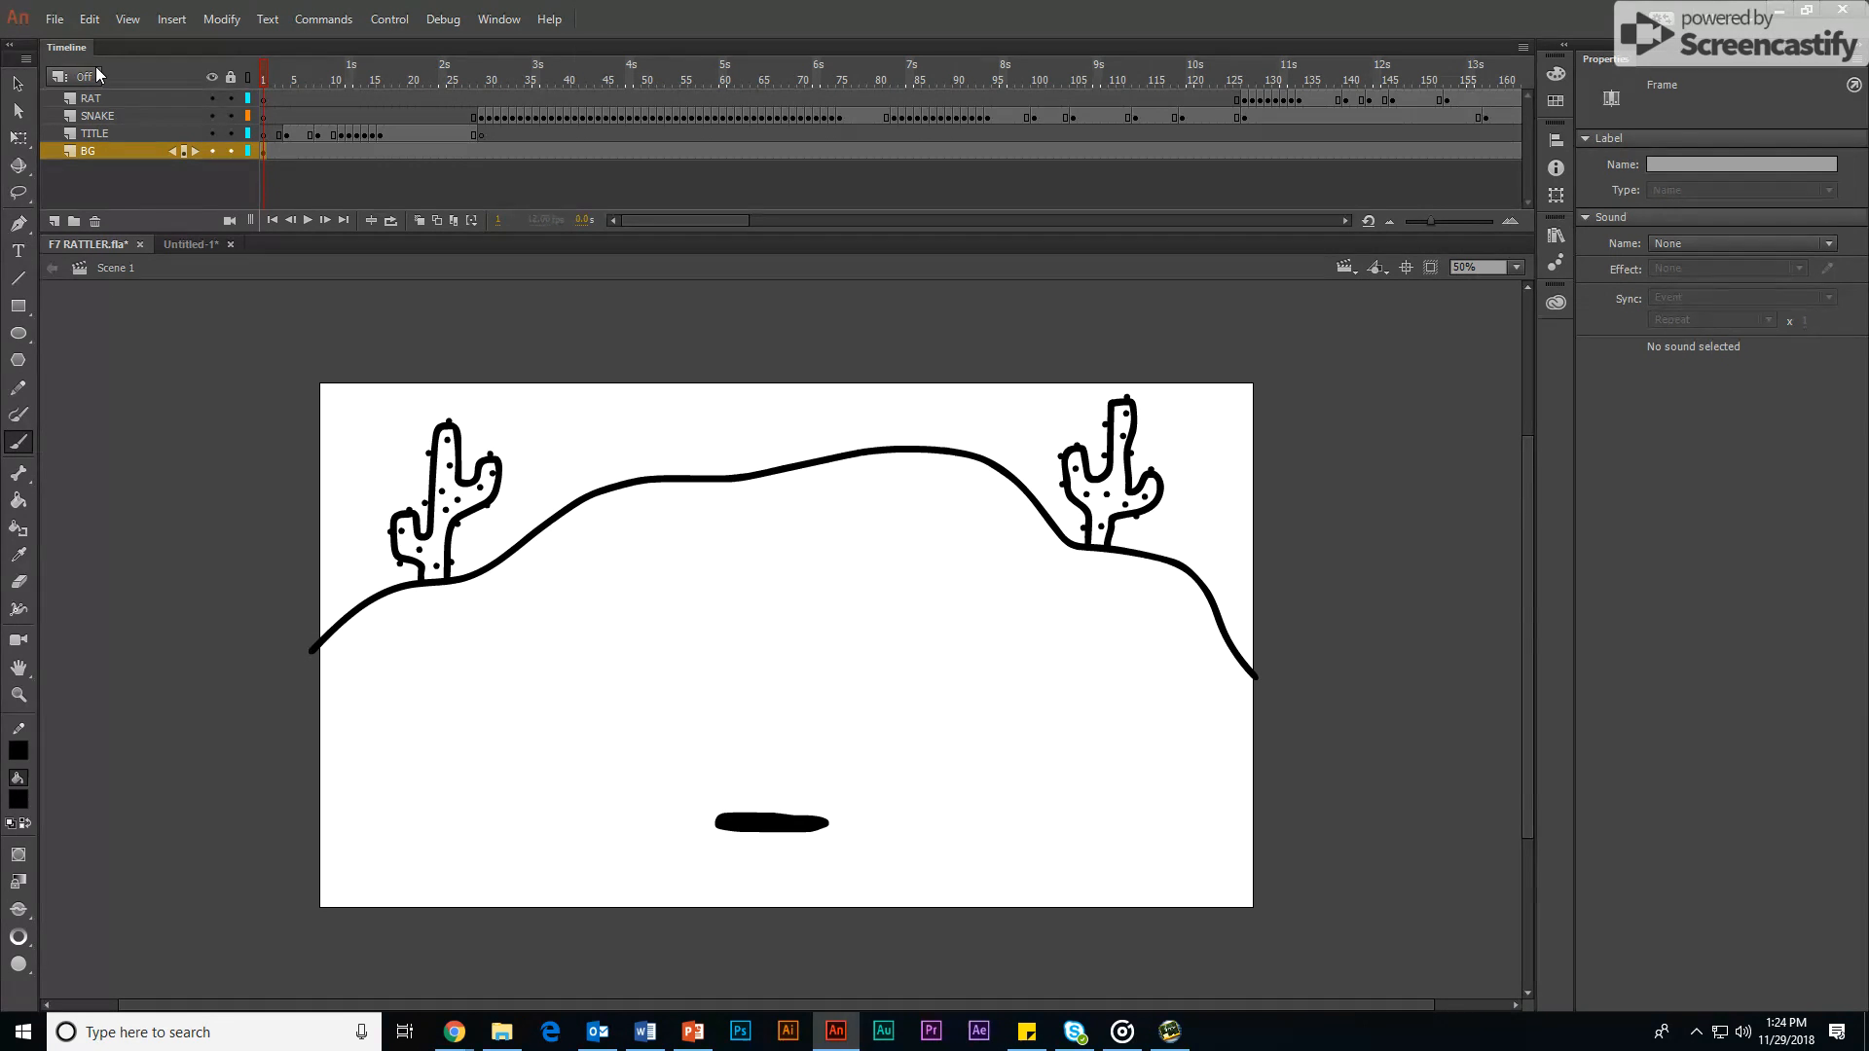
# Step: Scrub through the finished F7 RATTLER animation to examine its BG, TITLE, SNAKE and RAT layers
pyautogui.click(268, 73)
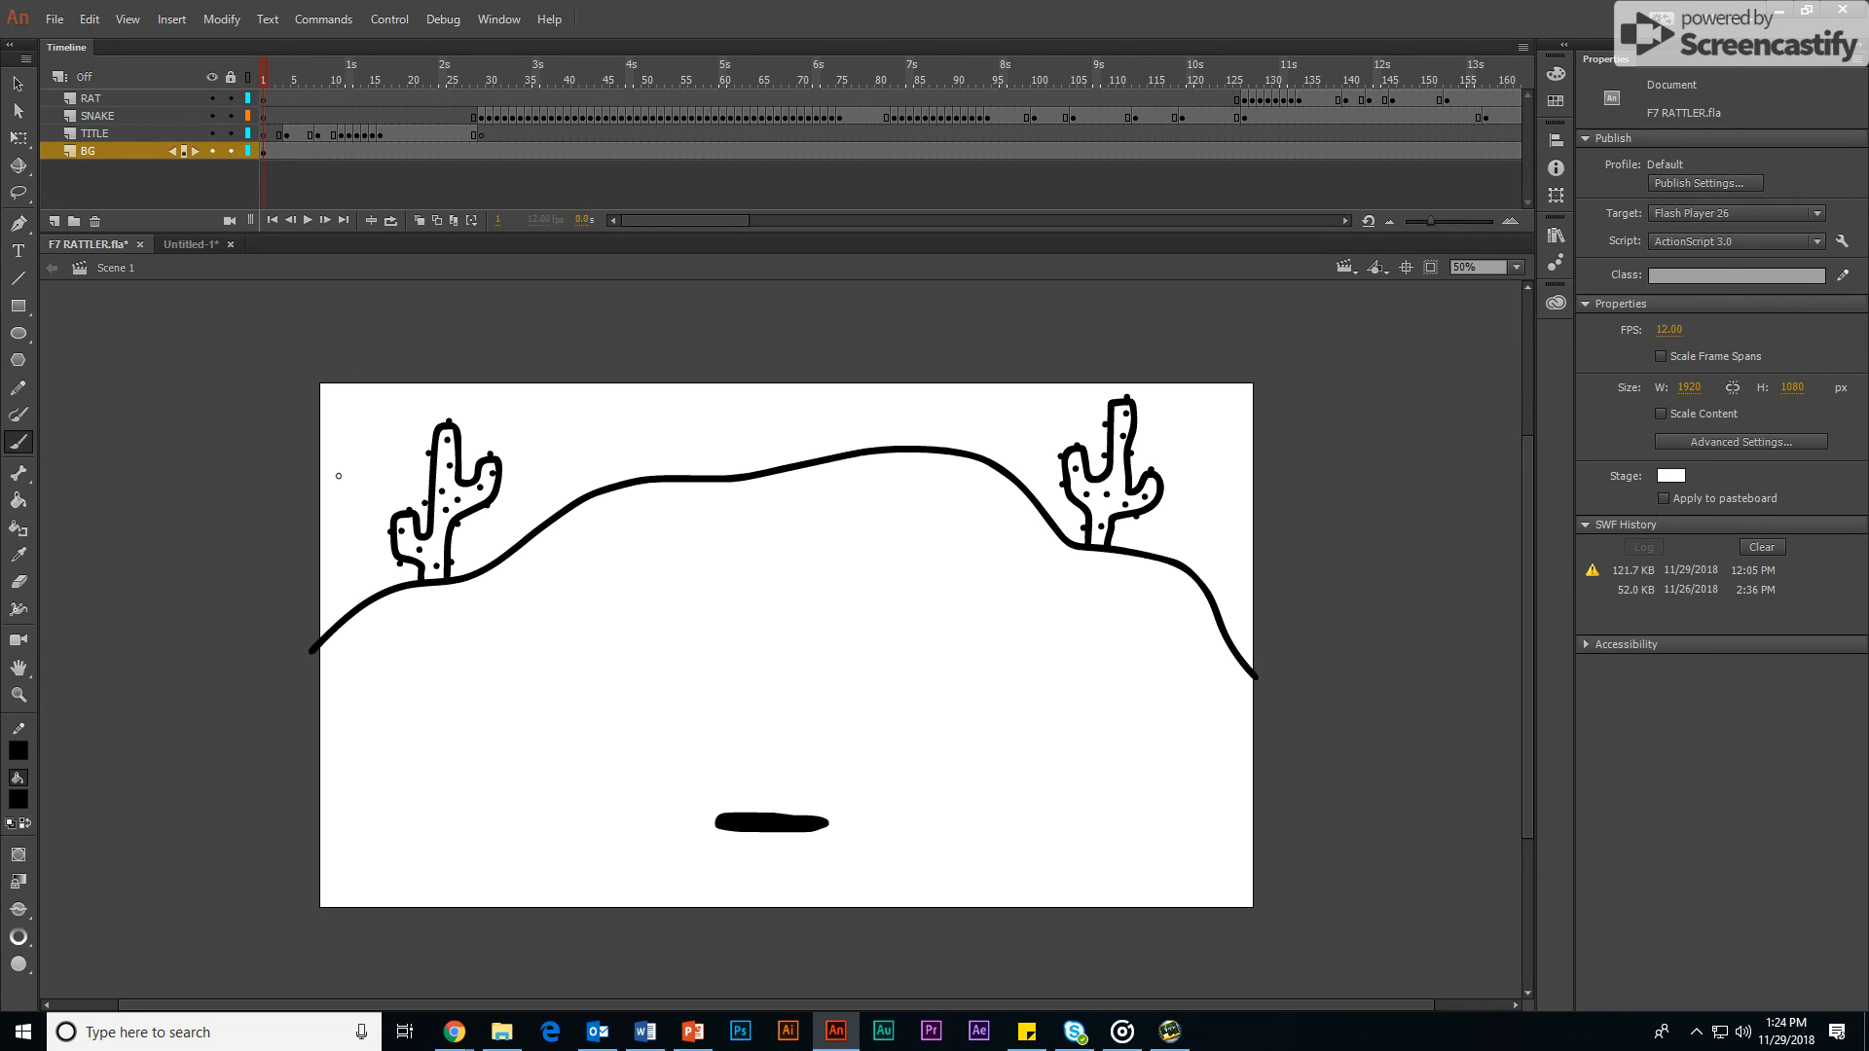
pyautogui.click(436, 508)
pyautogui.moveTo(269, 70)
pyautogui.mouseDown()
pyautogui.moveTo(395, 83)
pyautogui.moveTo(282, 91)
pyautogui.moveTo(400, 96)
pyautogui.moveTo(272, 101)
pyautogui.moveTo(480, 124)
pyautogui.moveTo(492, 76)
pyautogui.mouseUp()
pyautogui.click(480, 119)
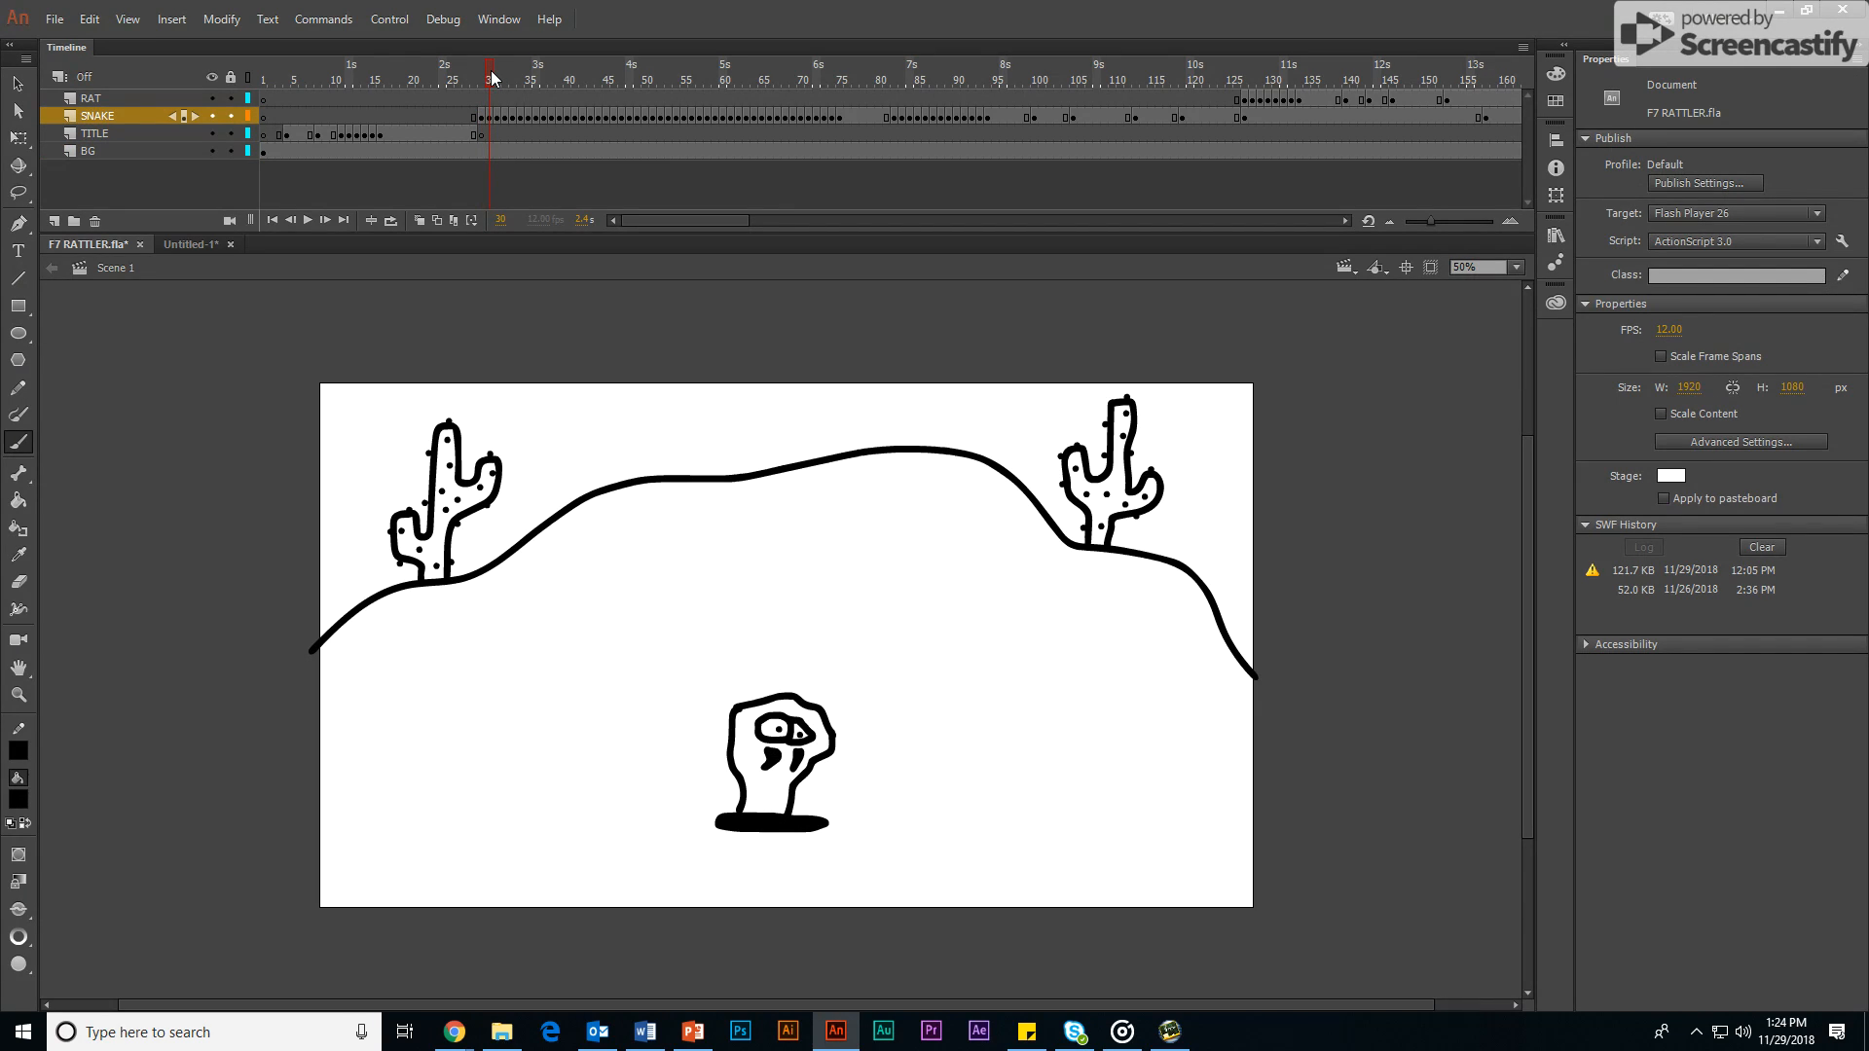
pyautogui.moveTo(490, 77)
pyautogui.mouseDown()
pyautogui.moveTo(976, 54)
pyautogui.moveTo(450, 8)
pyautogui.moveTo(1294, 49)
pyautogui.moveTo(1557, 39)
pyautogui.moveTo(929, 98)
pyautogui.moveTo(1346, 85)
pyautogui.moveTo(1207, 112)
pyautogui.moveTo(263, 181)
pyautogui.mouseUp()
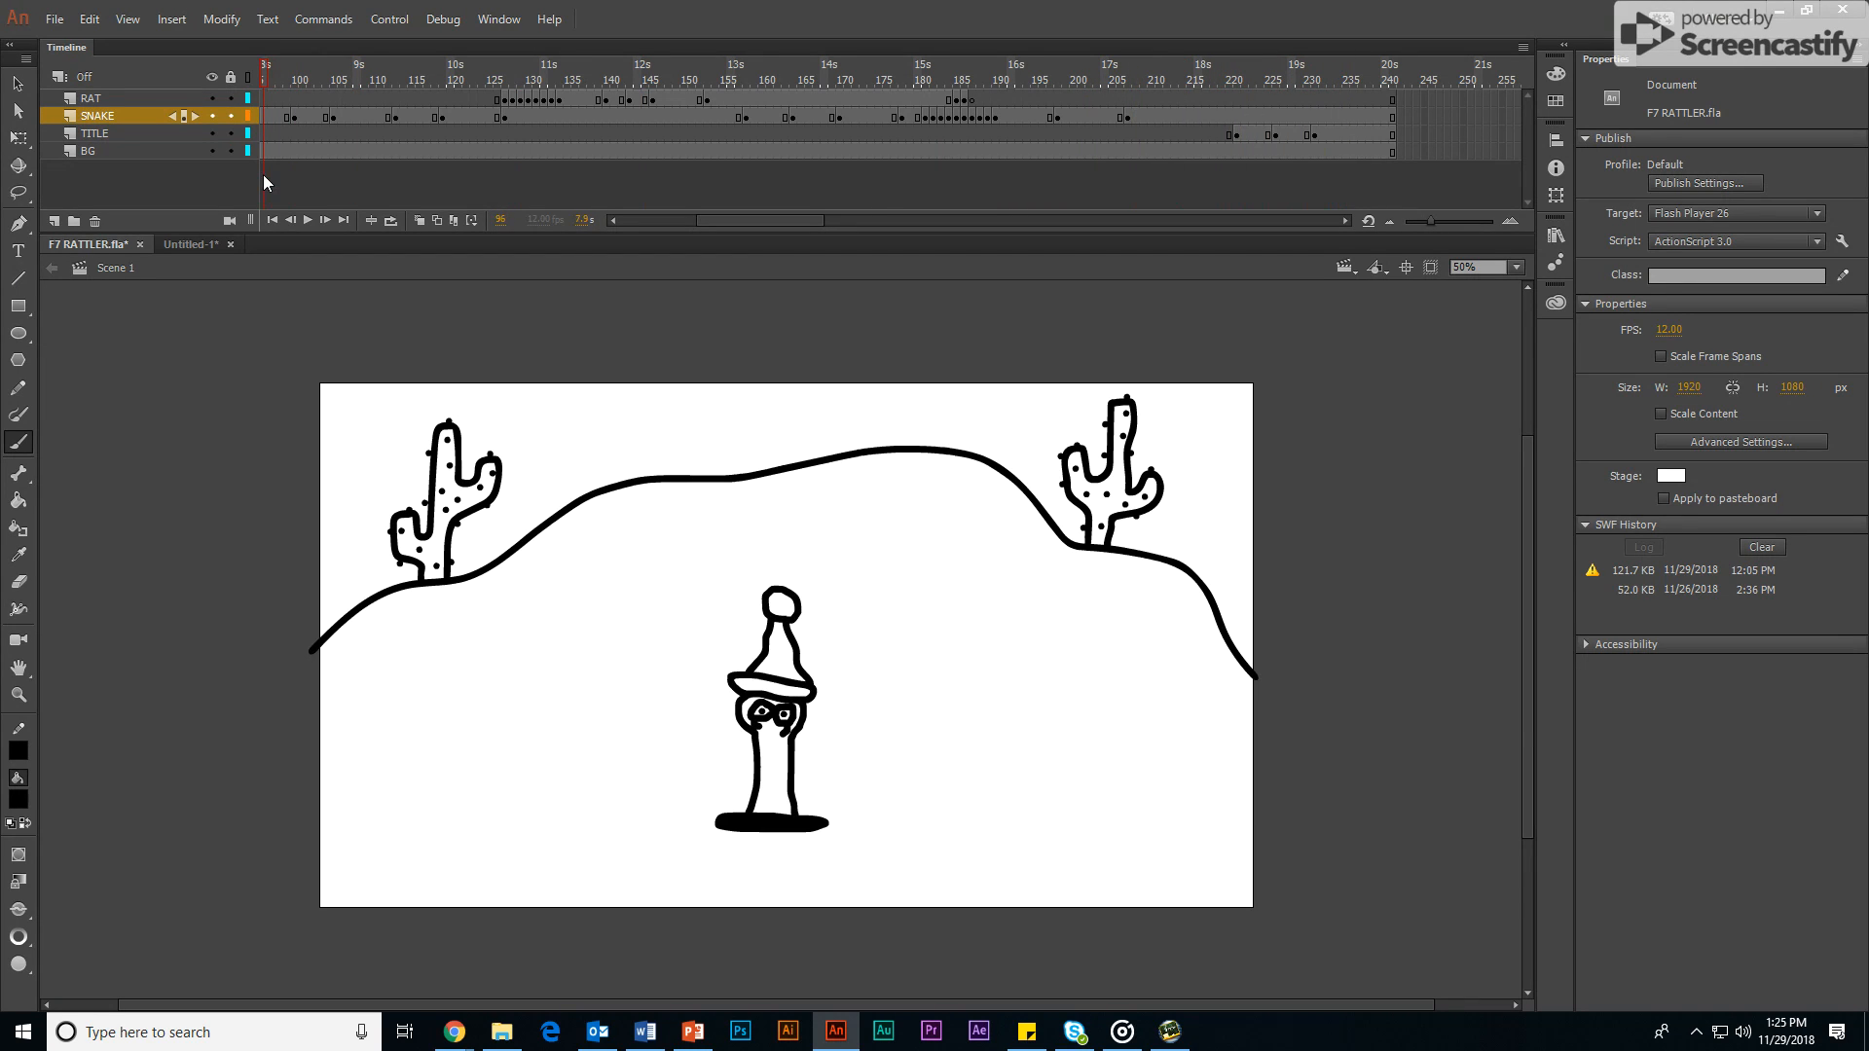
# Step: Switch to the Untitled-1 document and rename Layer_1 as BG
pyautogui.click(181, 249)
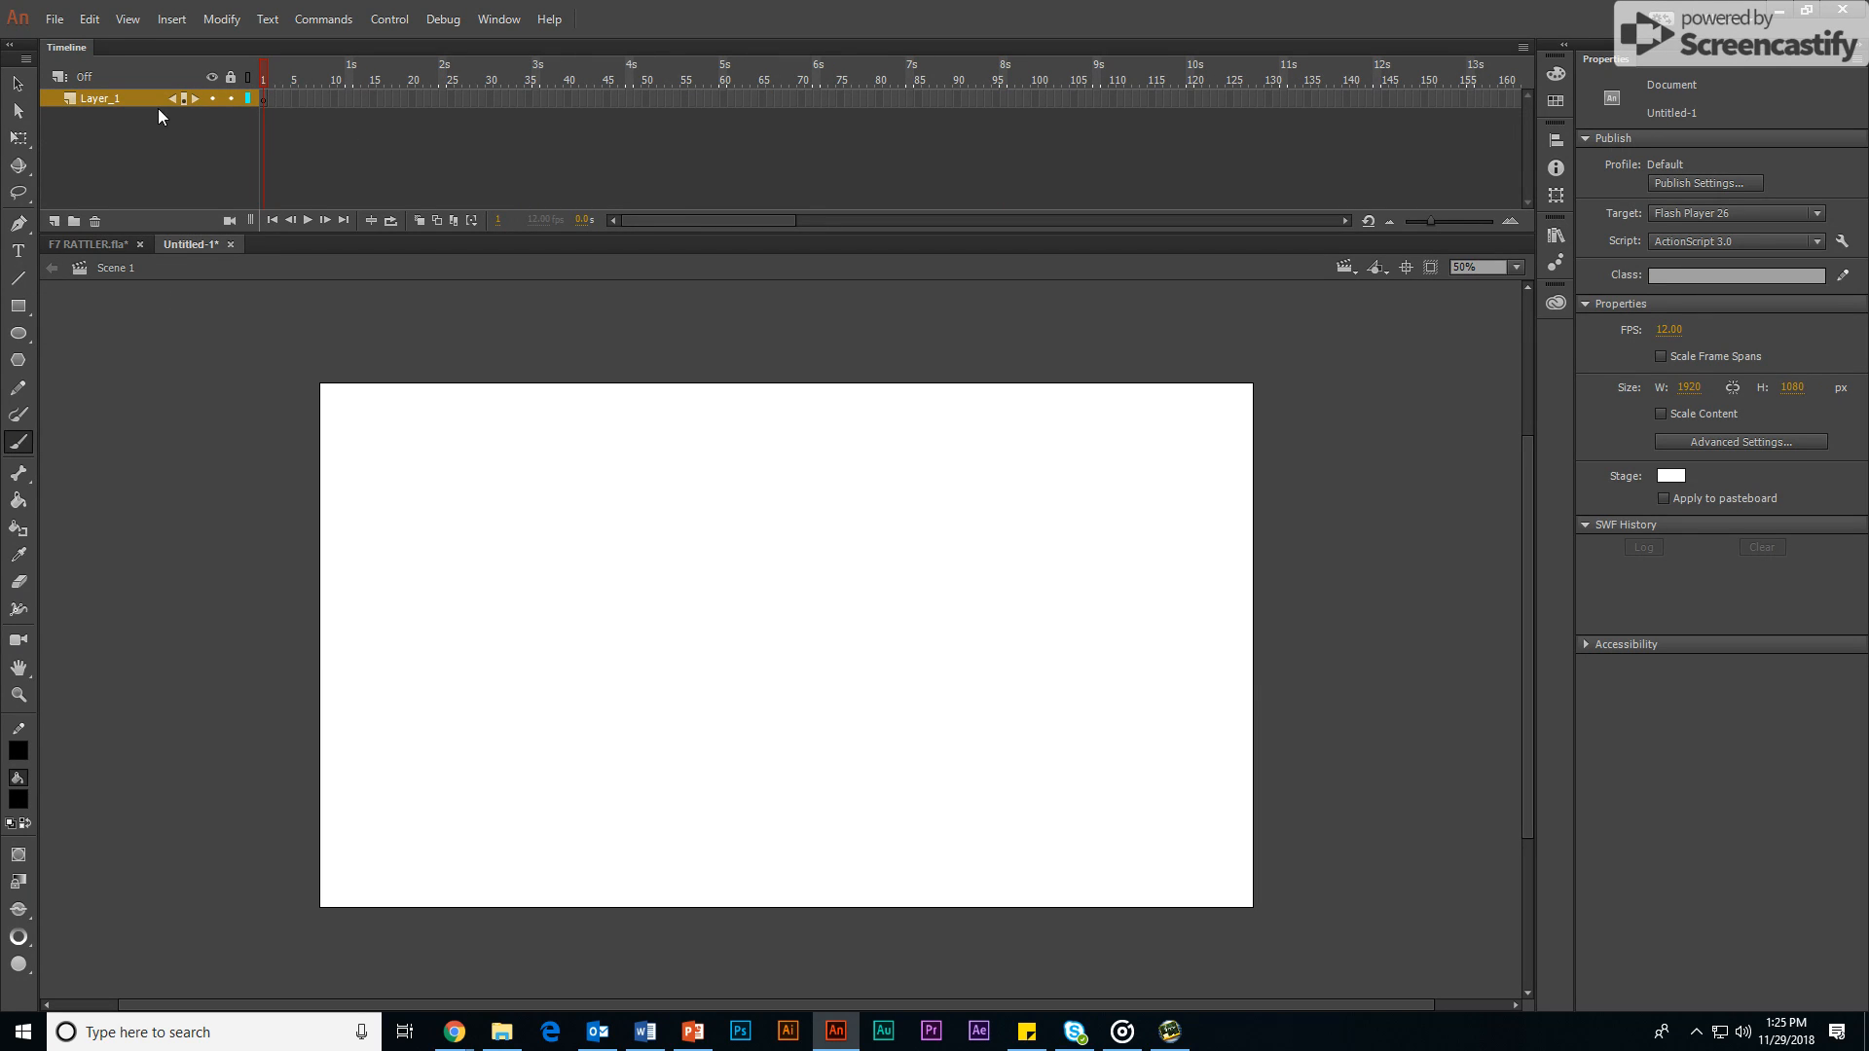
pyautogui.doubleClick(95, 97)
pyautogui.write('BG')
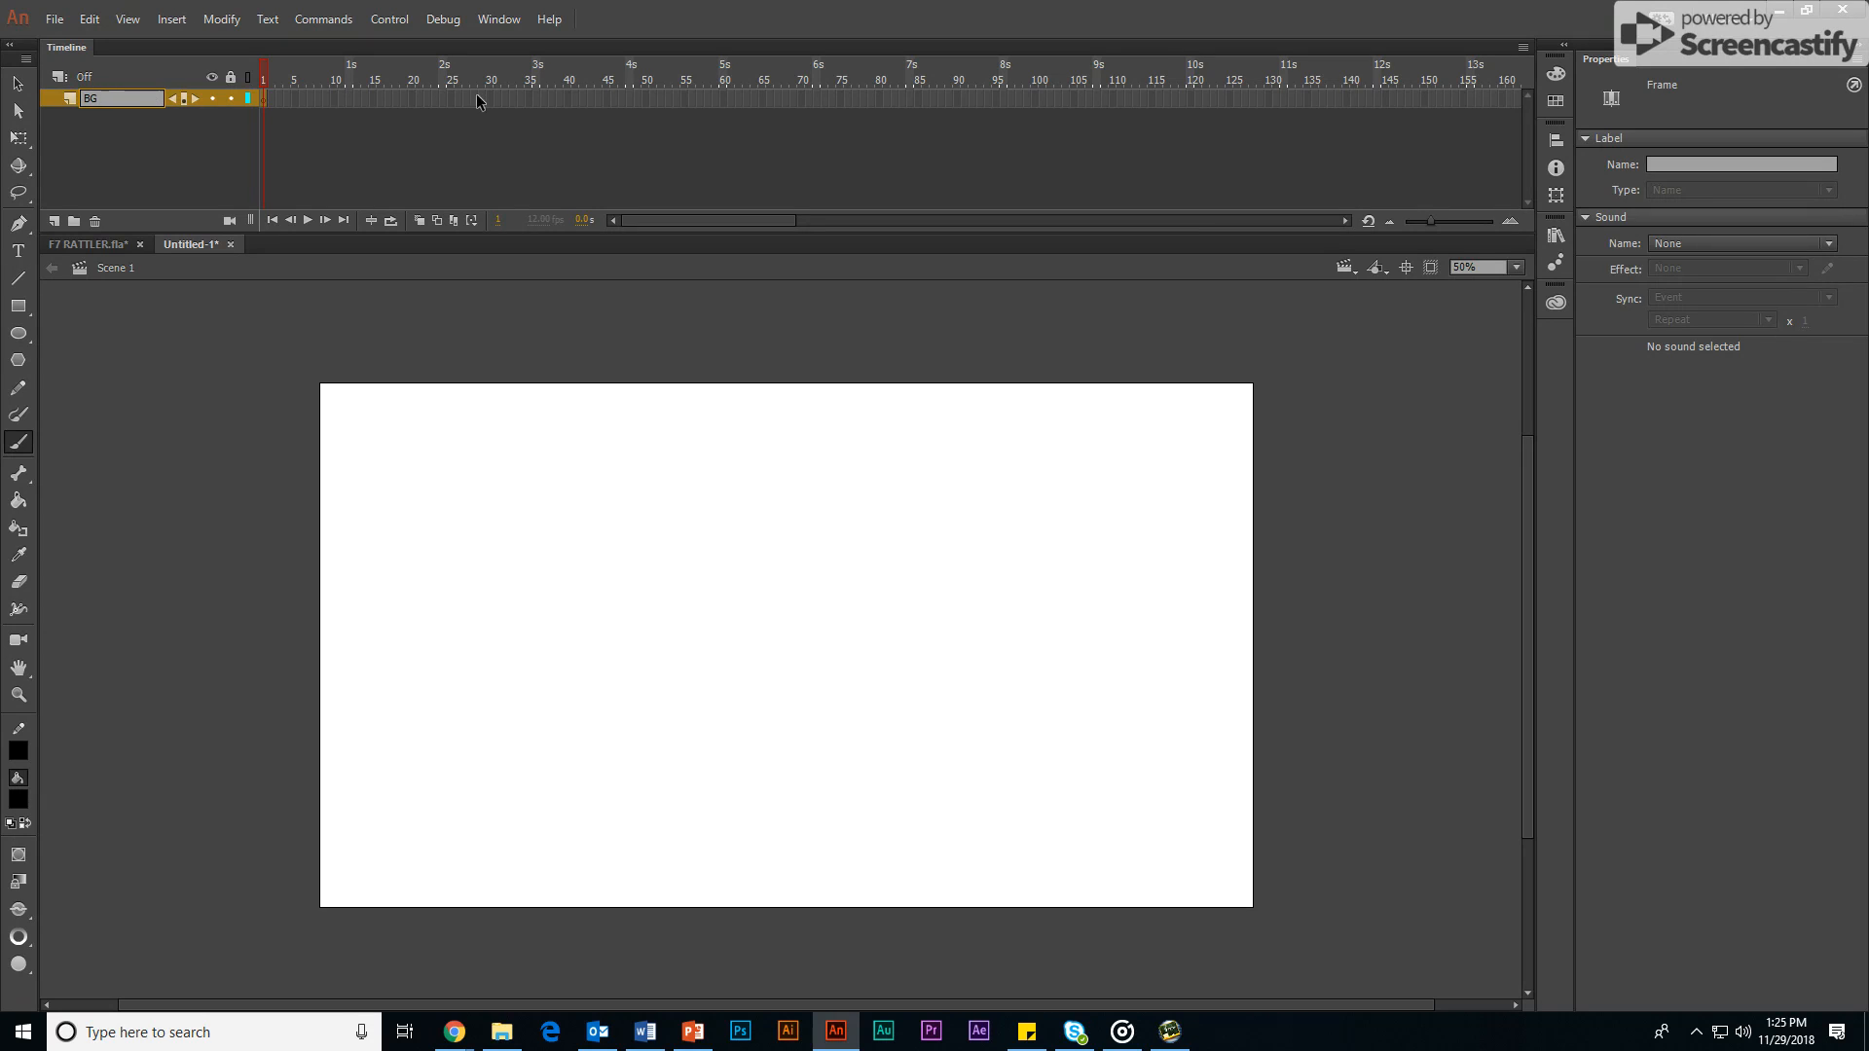
# Step: Extend the BG layer to 20 seconds by inserting a frame at frame 241
pyautogui.click(1193, 220)
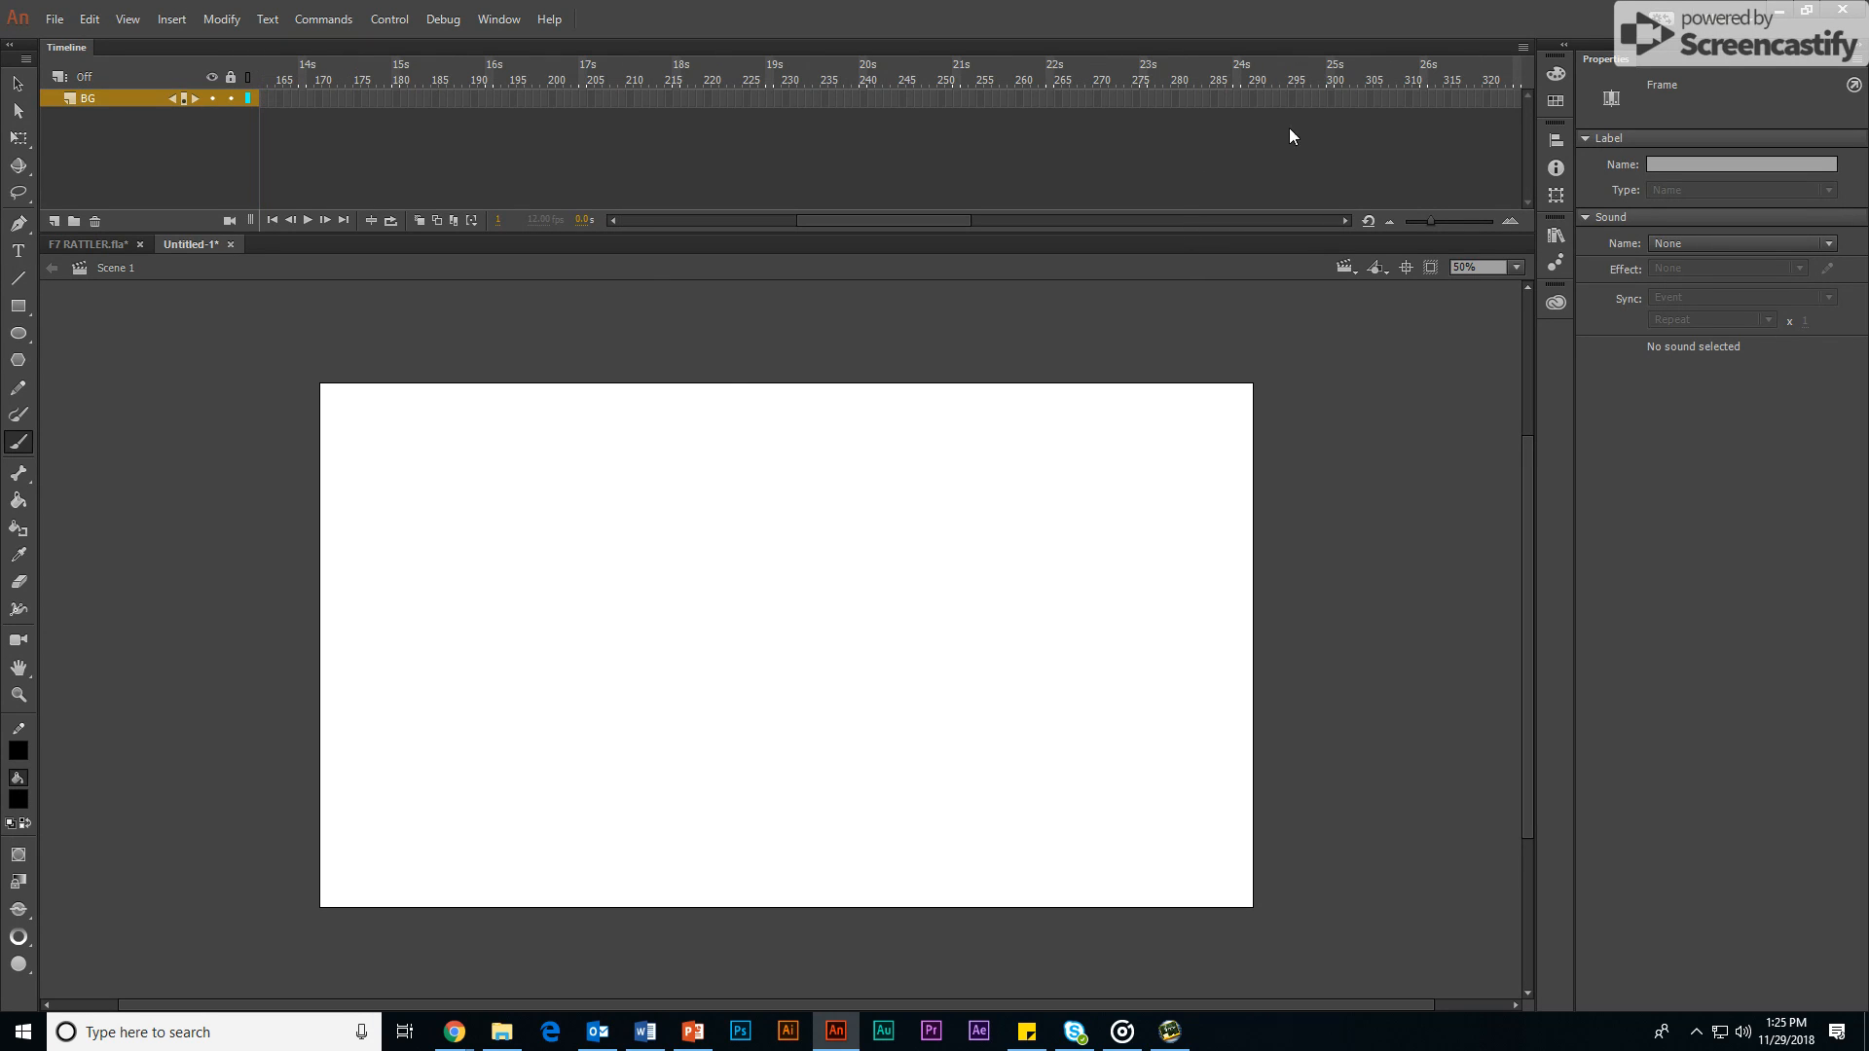
pyautogui.click(873, 90)
pyautogui.rightClick(873, 91)
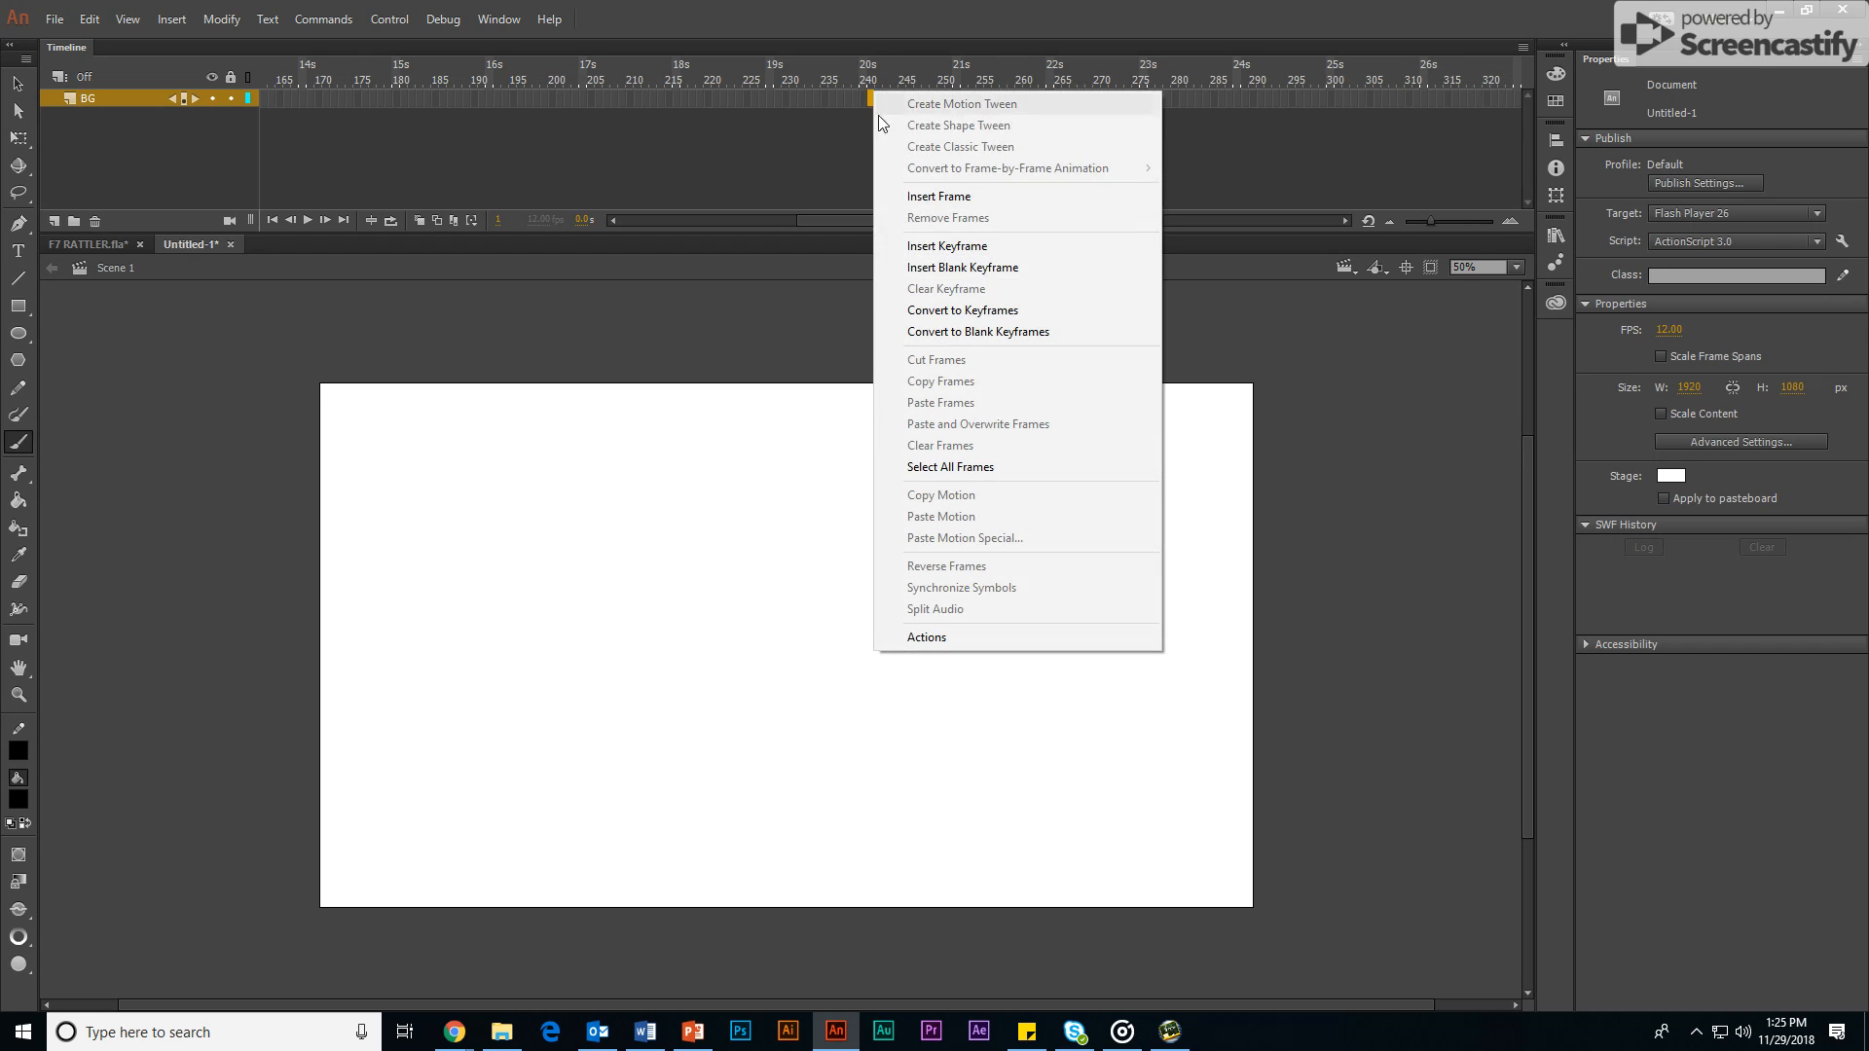
pyautogui.click(936, 199)
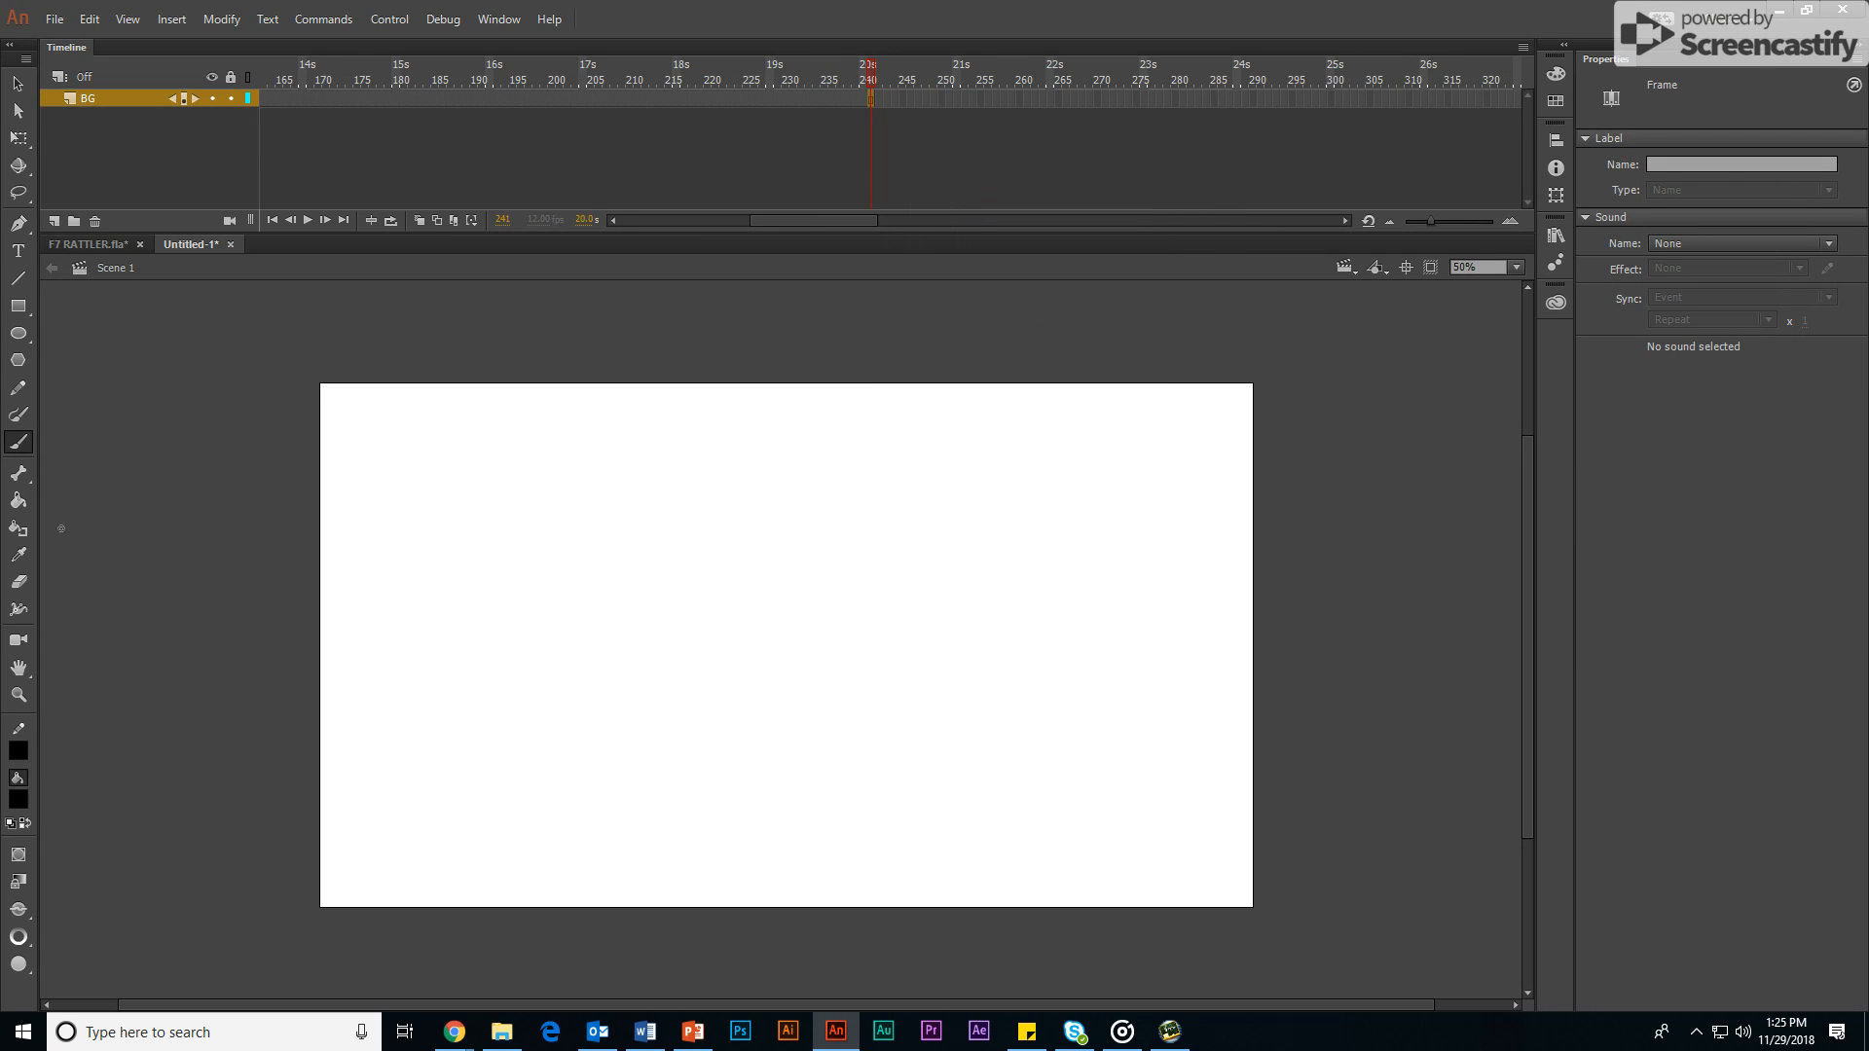
# Step: Brush a hill line across the whole stage with a spiny cactus on its slope, and lock the BG layer
pyautogui.moveTo(316, 620)
pyautogui.mouseDown()
pyautogui.moveTo(656, 537)
pyautogui.moveTo(944, 572)
pyautogui.moveTo(1109, 500)
pyautogui.moveTo(1278, 477)
pyautogui.mouseUp()
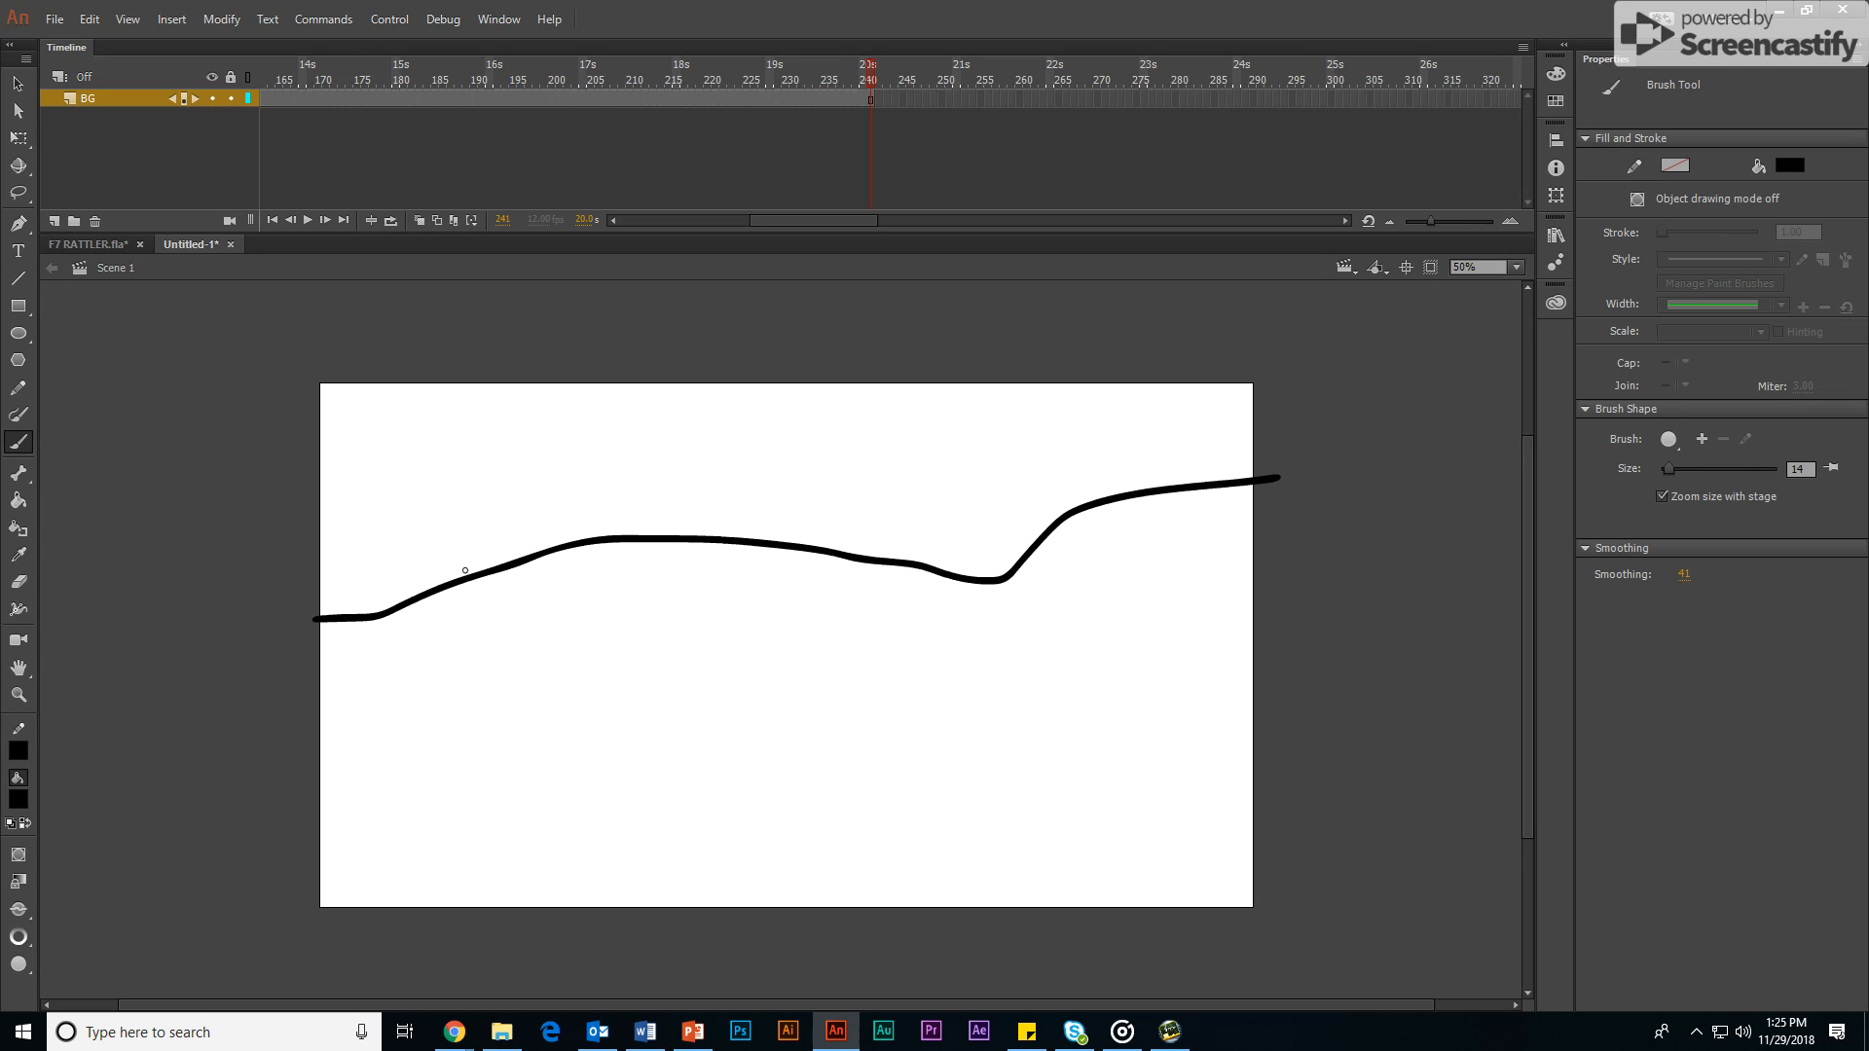
pyautogui.moveTo(465, 572)
pyautogui.mouseDown()
pyautogui.moveTo(429, 518)
pyautogui.moveTo(446, 506)
pyautogui.moveTo(453, 524)
pyautogui.moveTo(471, 458)
pyautogui.moveTo(492, 463)
pyautogui.moveTo(493, 562)
pyautogui.moveTo(457, 576)
pyautogui.mouseUp()
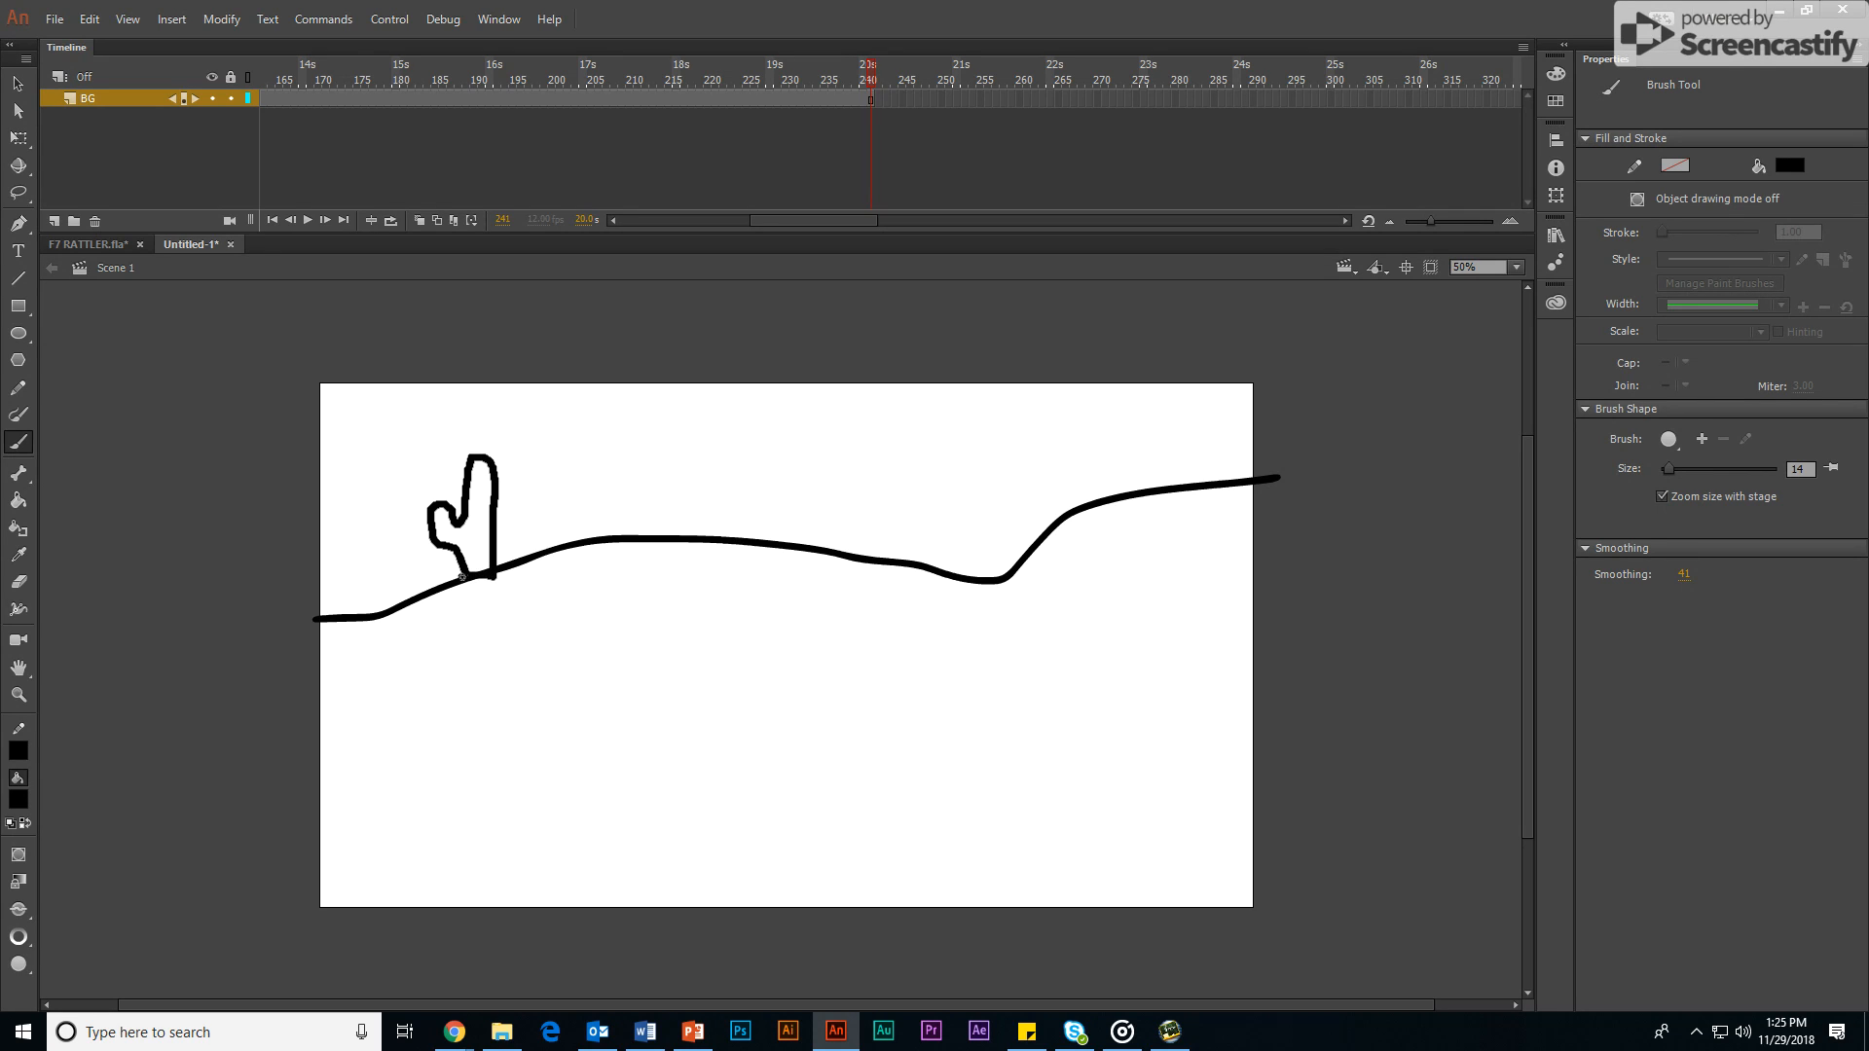
pyautogui.click(483, 484)
pyautogui.click(230, 98)
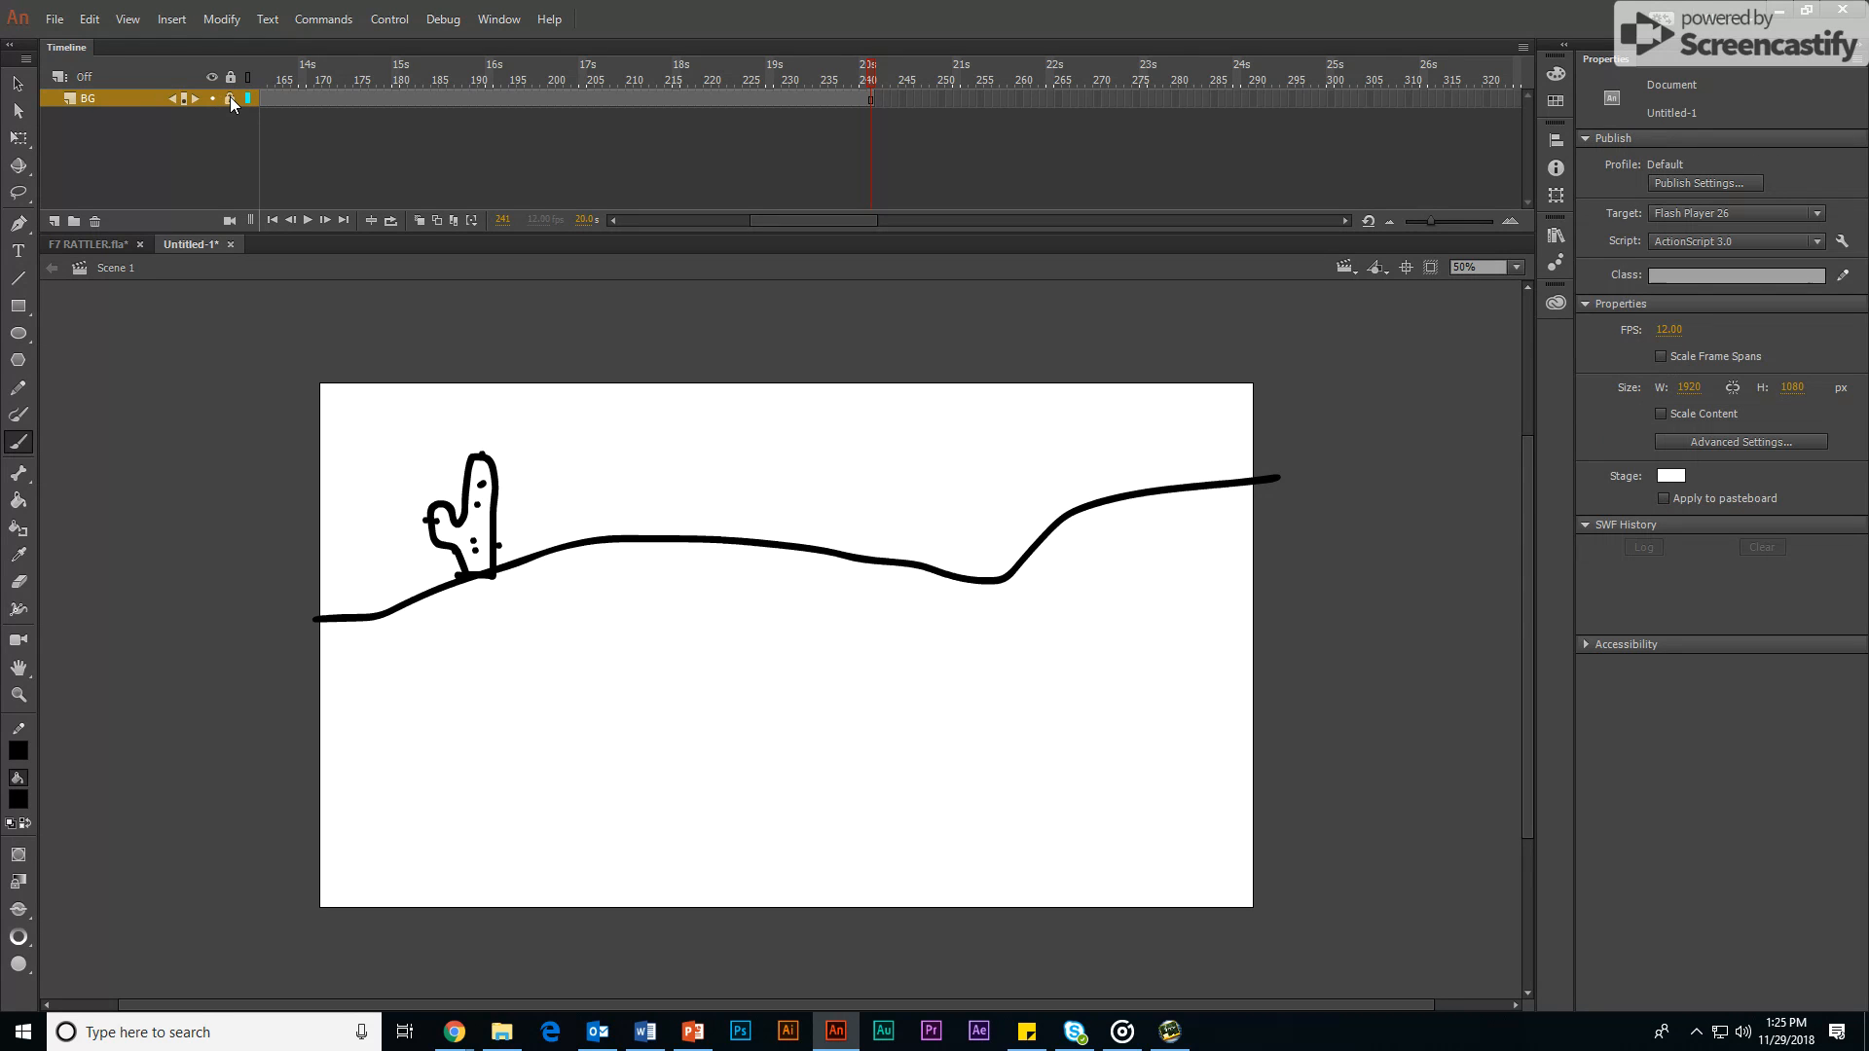
# Step: Add a new layer above BG, return to frame 1 and hide the BG layer
pyautogui.click(55, 222)
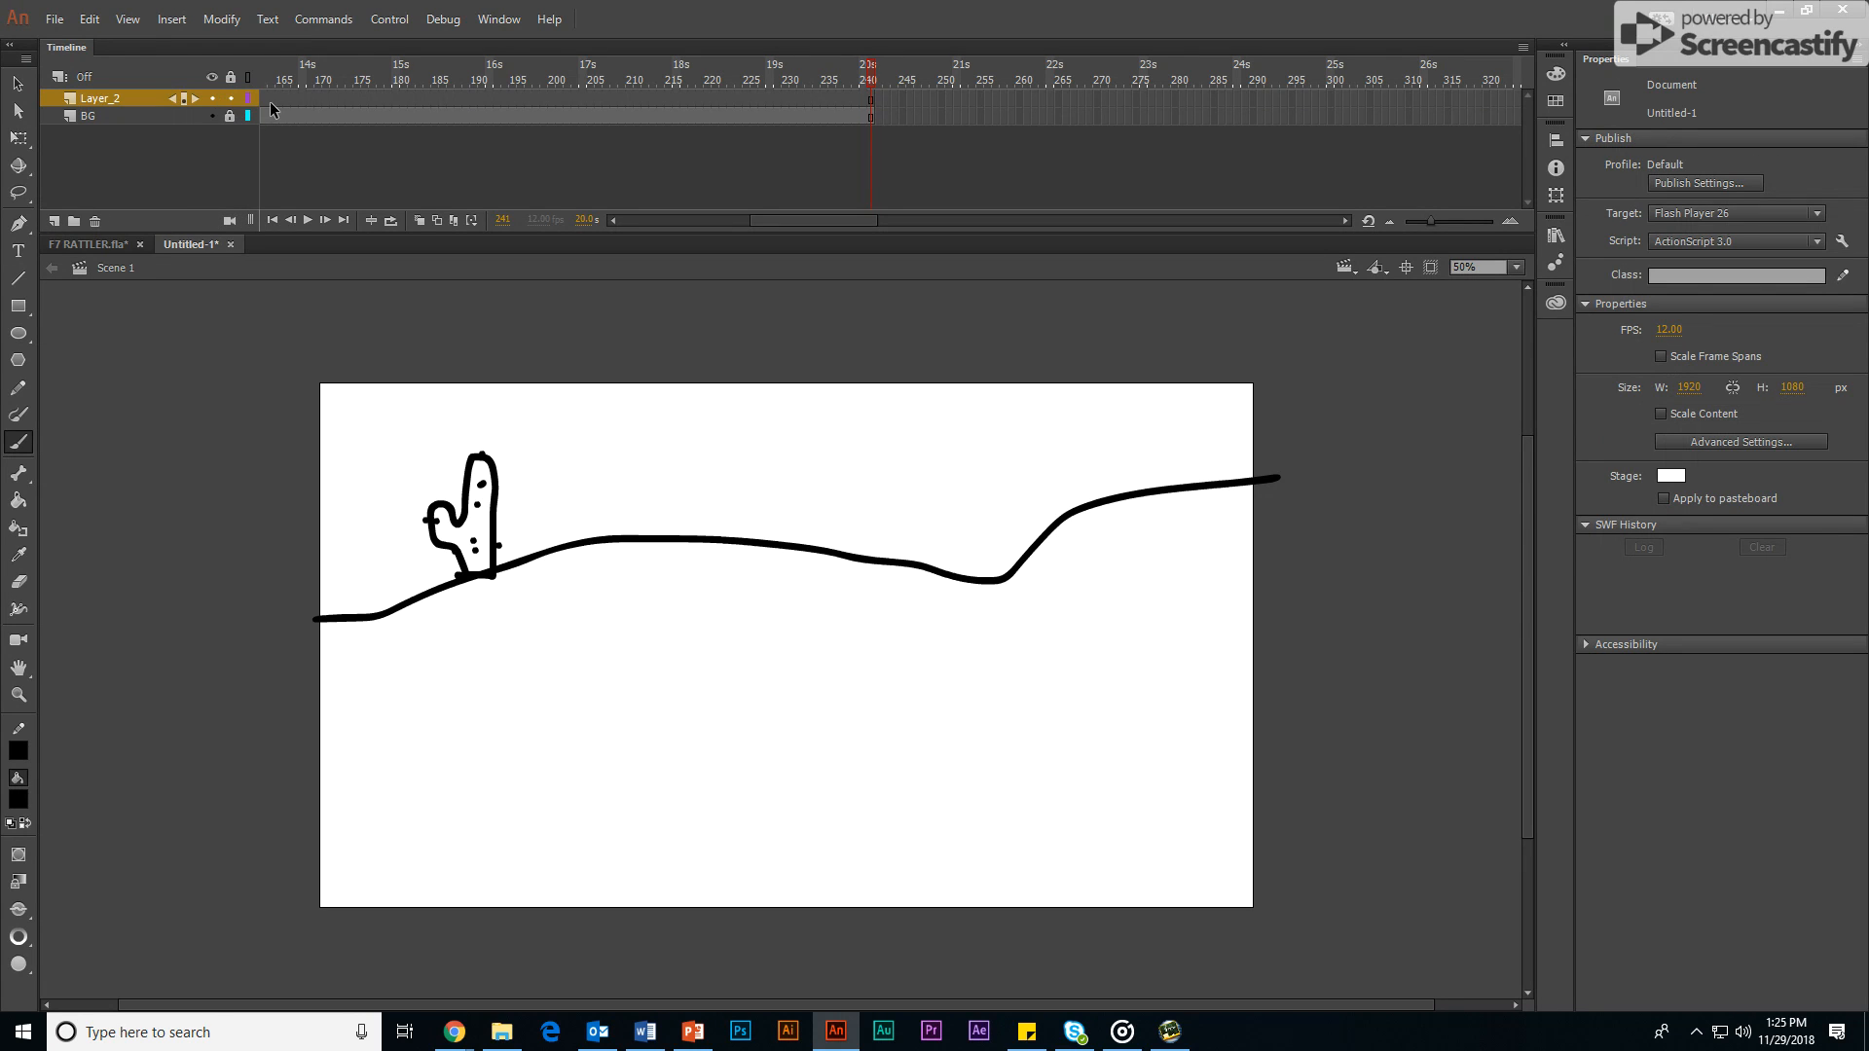
pyautogui.moveTo(804, 222); pyautogui.dragTo(628, 230)
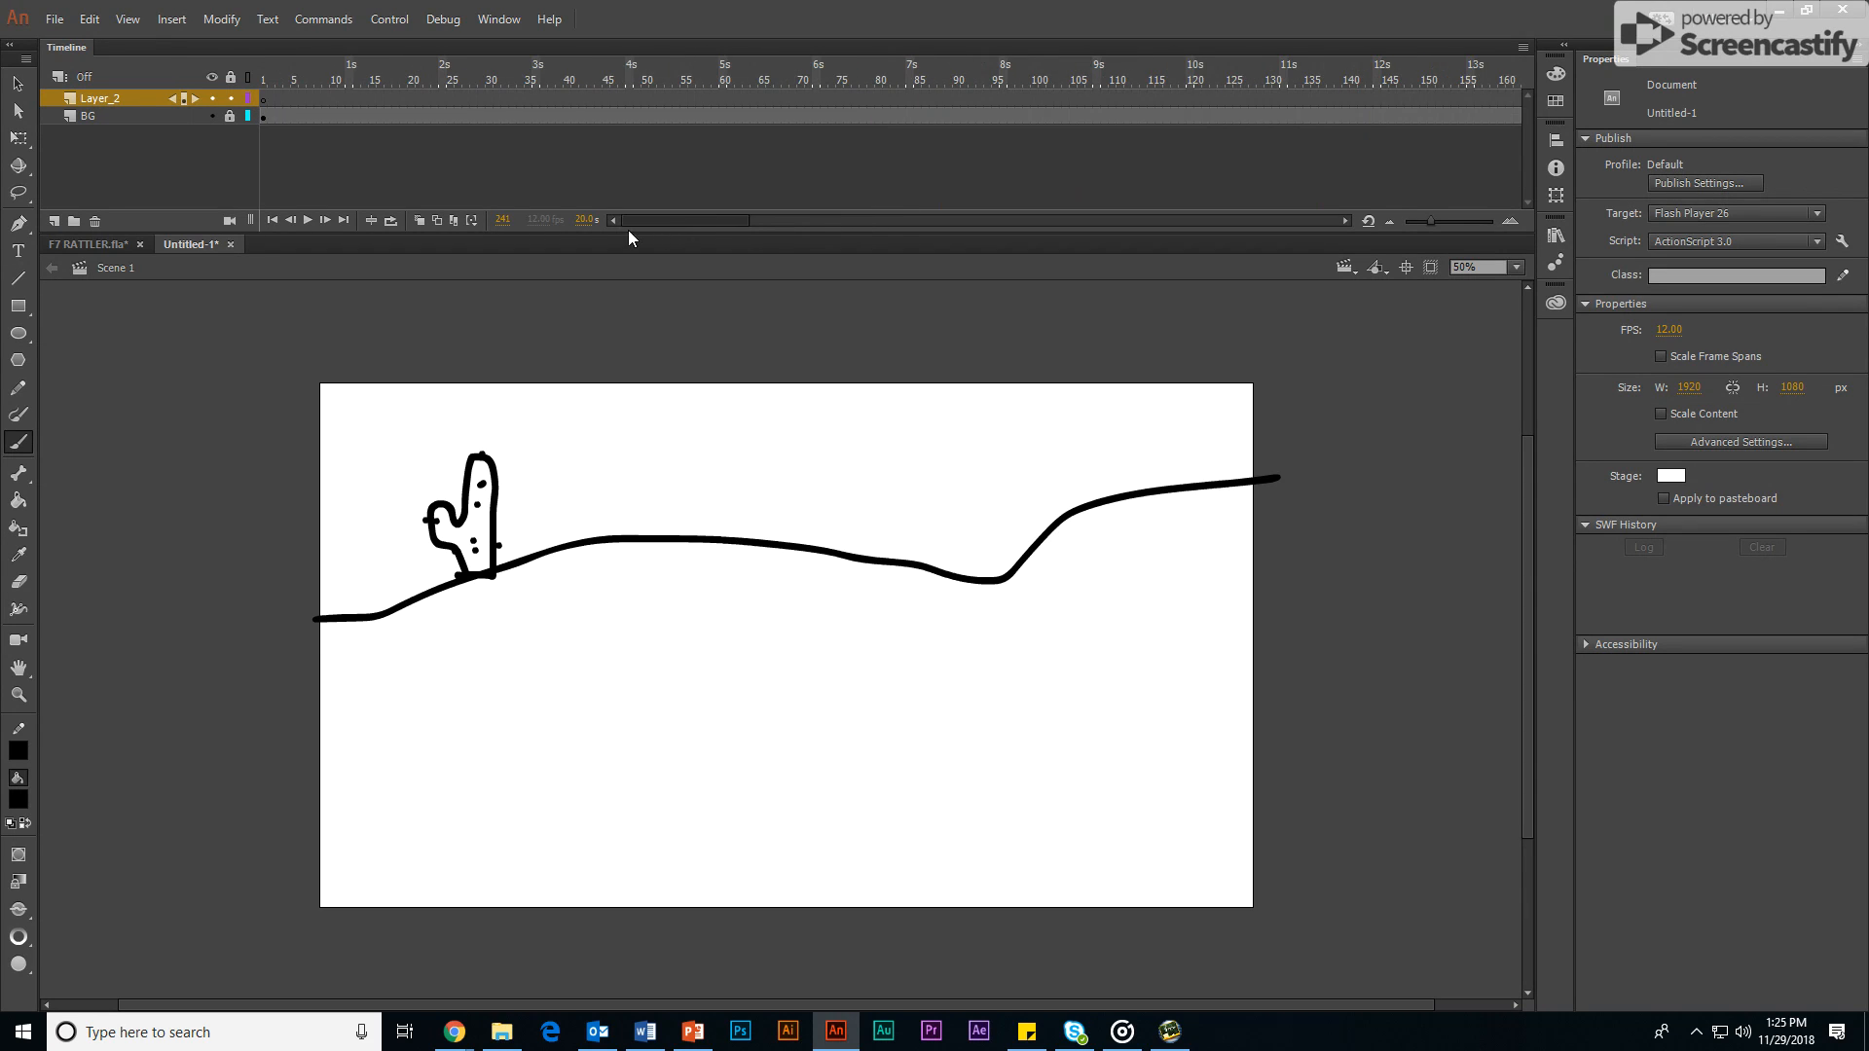
pyautogui.click(265, 101)
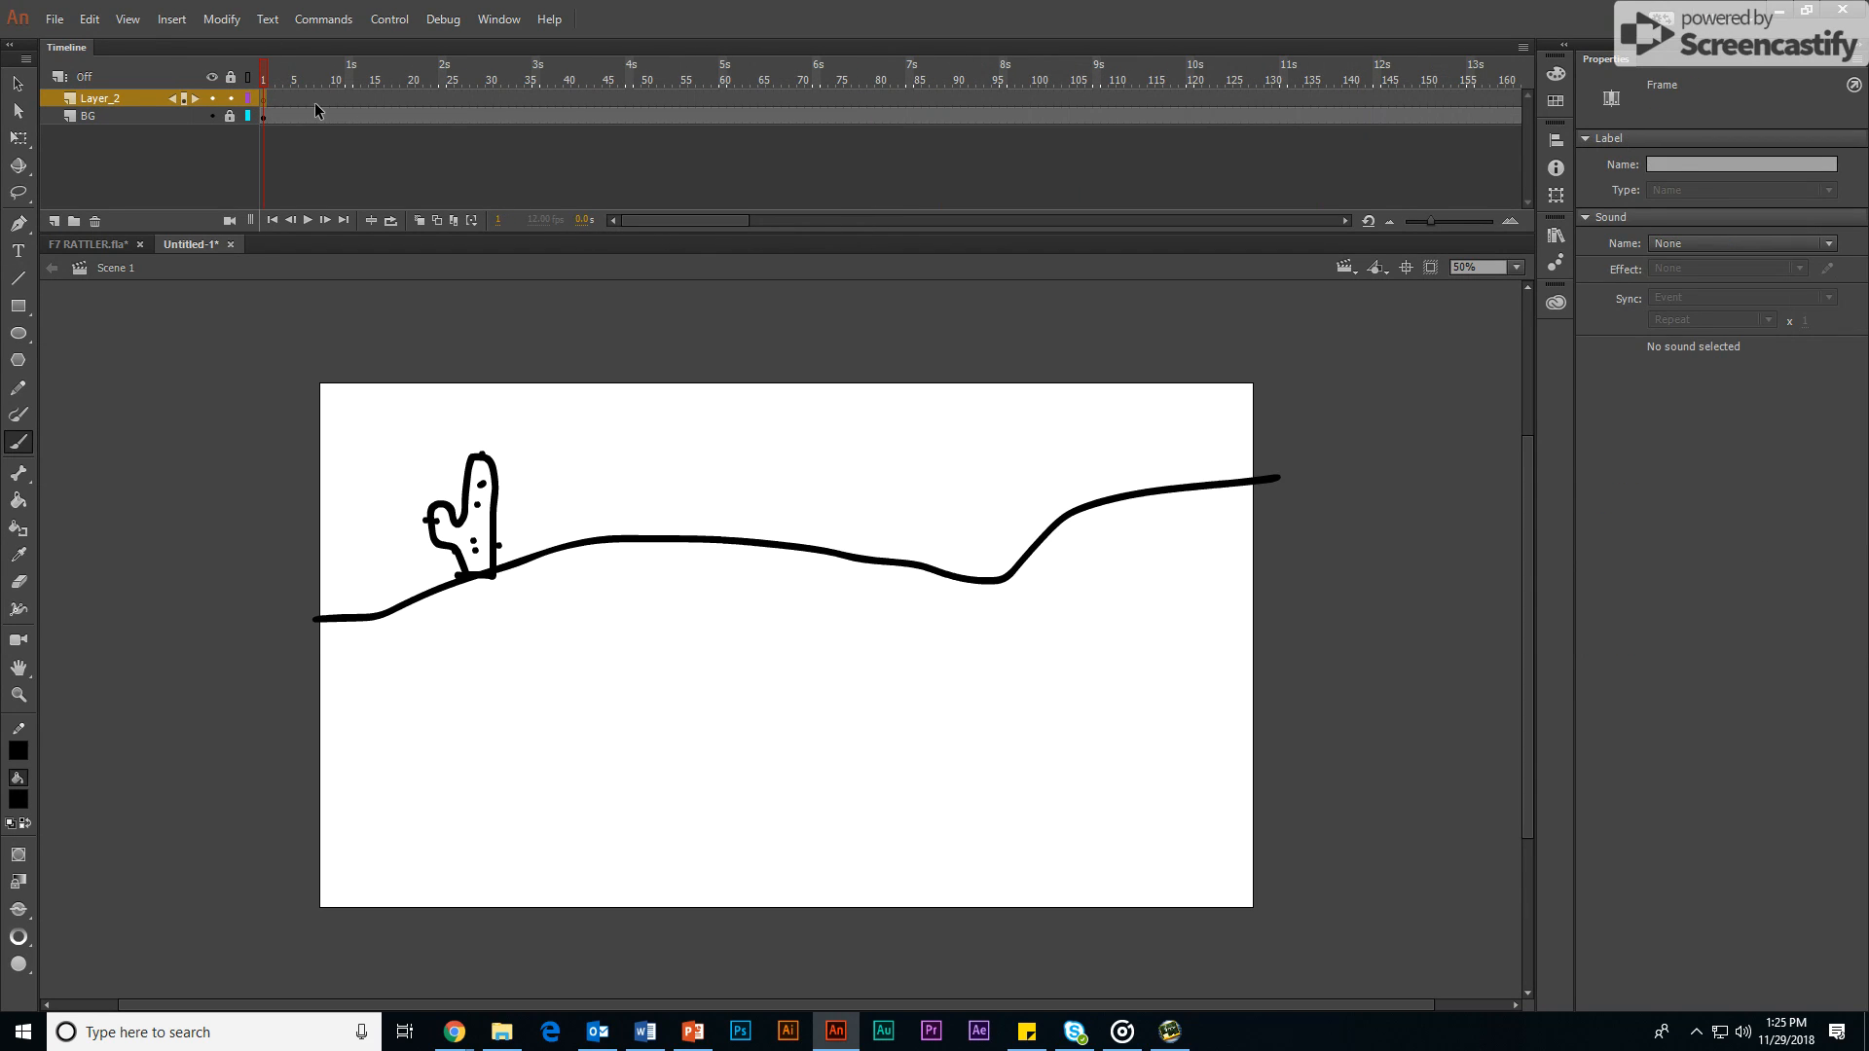
pyautogui.click(212, 117)
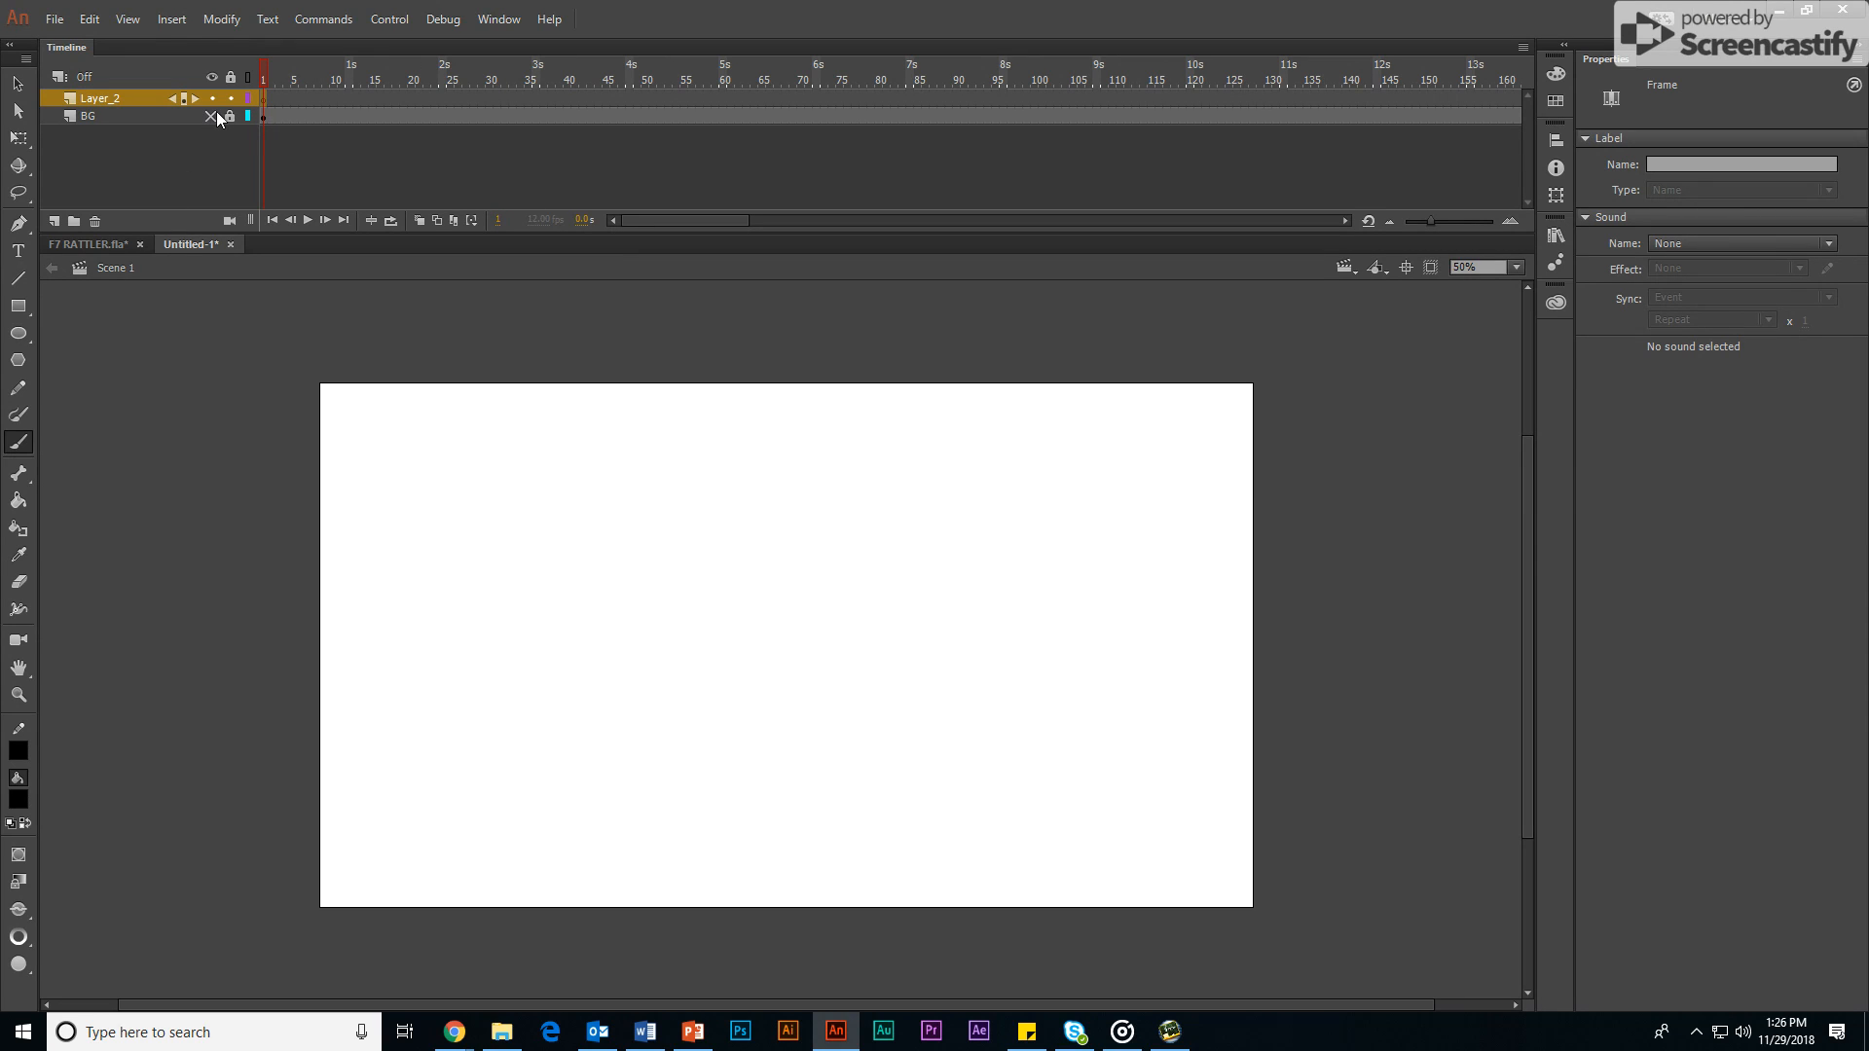
# Step: Insert a frame at frame 21 of Layer_2 and hand-letter the word "THE" with the brush on the stage
pyautogui.click(416, 97)
pyautogui.rightClick(417, 98)
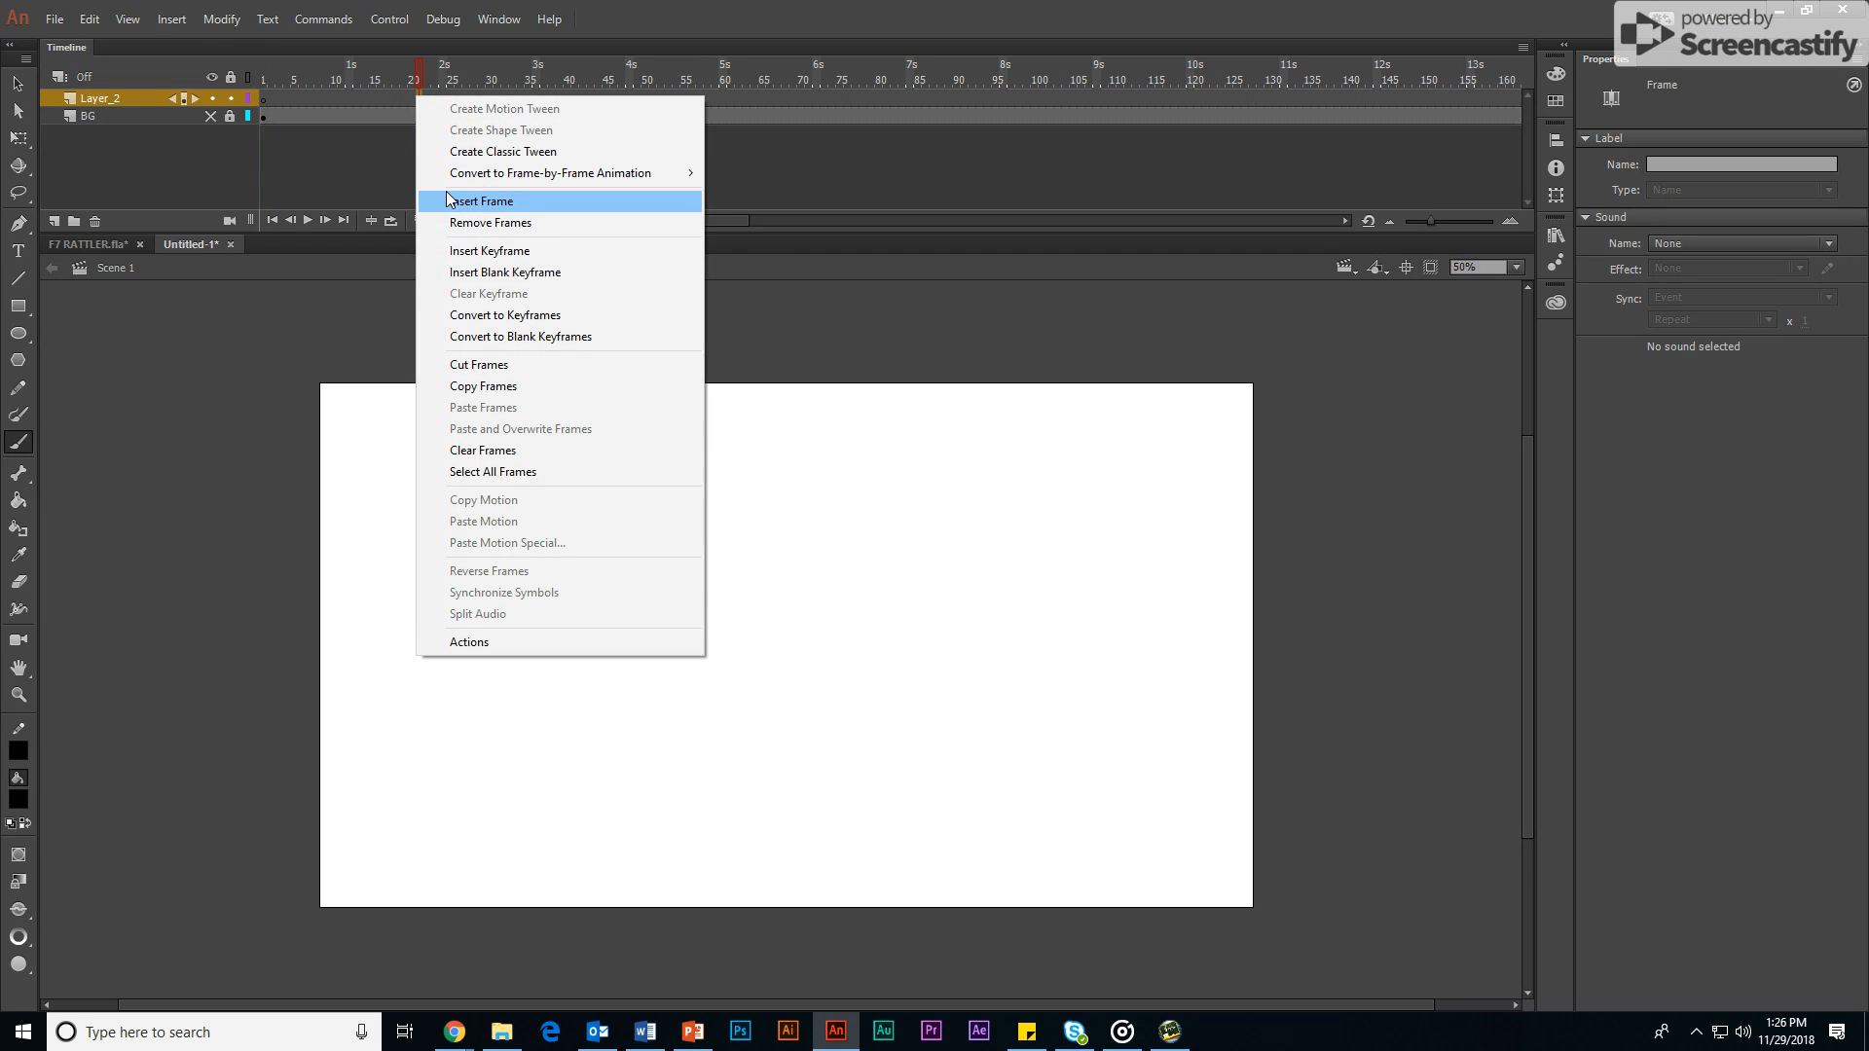
pyautogui.click(477, 200)
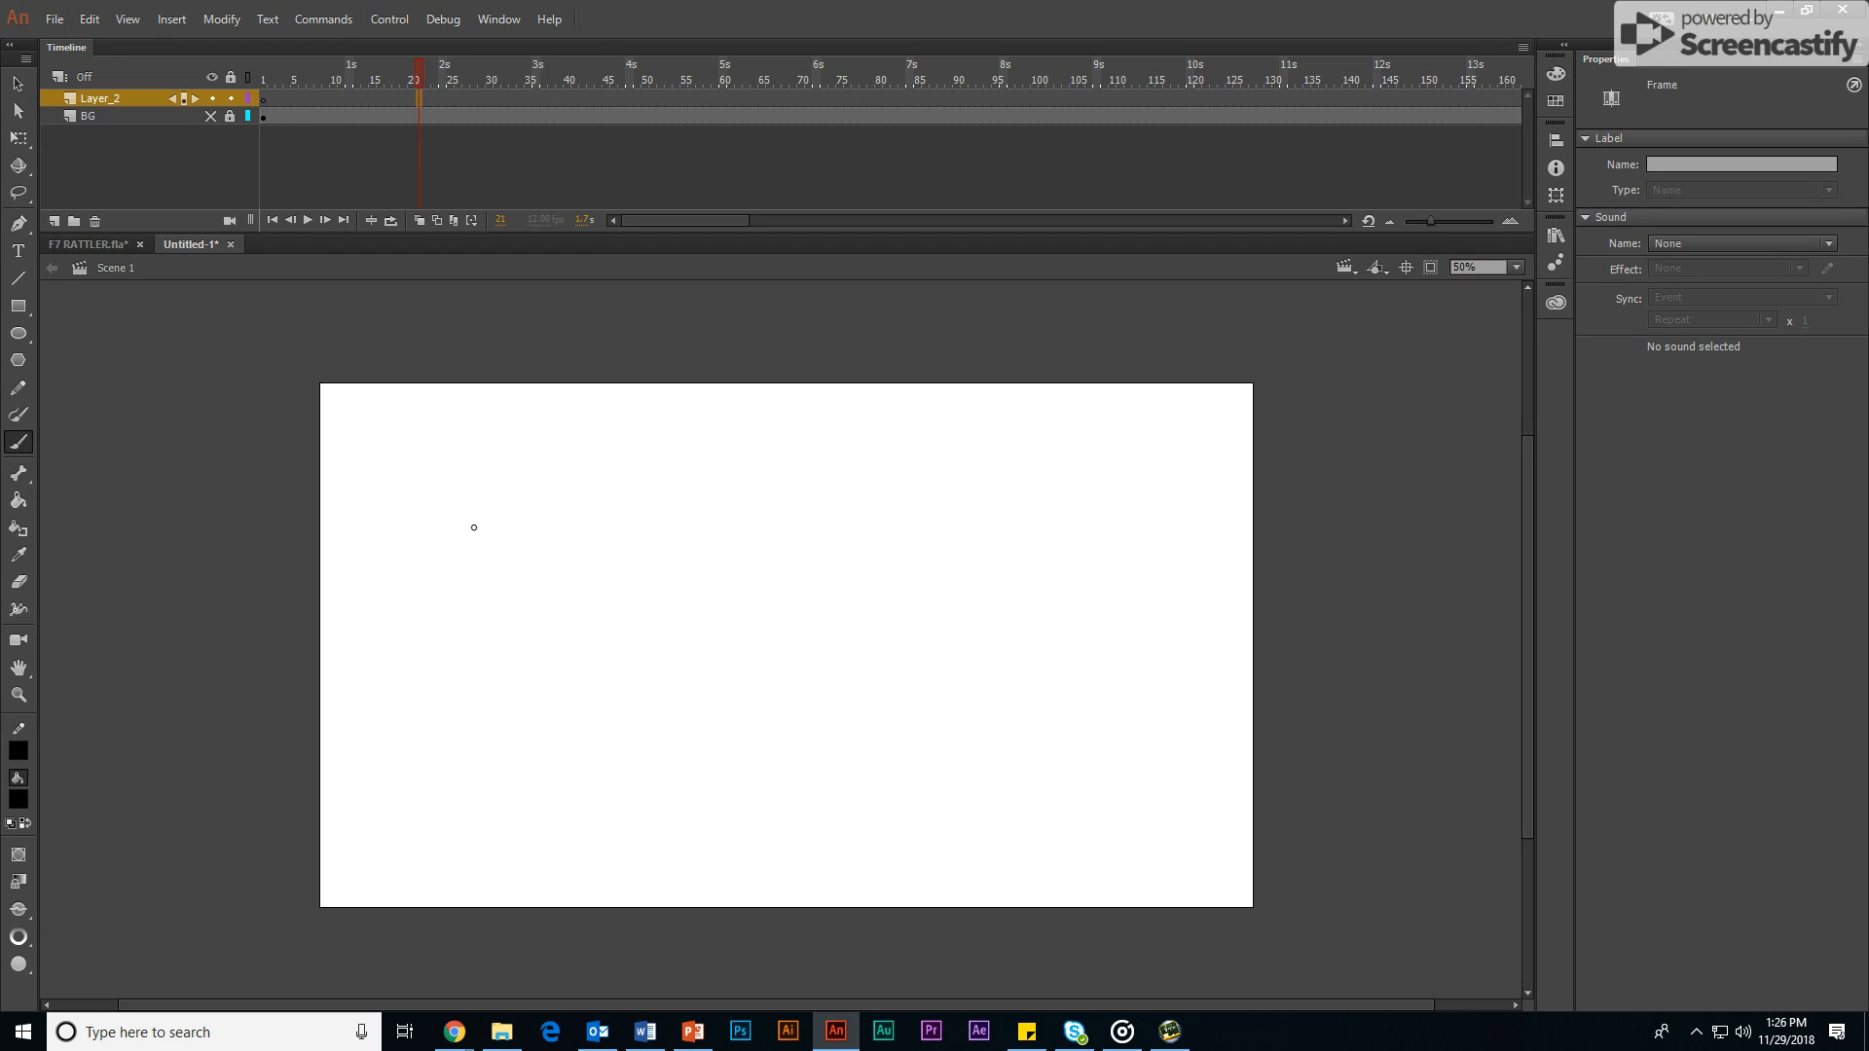
pyautogui.moveTo(474, 528)
pyautogui.mouseDown()
pyautogui.moveTo(579, 475)
pyautogui.moveTo(610, 484)
pyautogui.moveTo(532, 543)
pyautogui.moveTo(551, 546)
pyautogui.moveTo(563, 516)
pyautogui.moveTo(564, 563)
pyautogui.moveTo(608, 525)
pyautogui.moveTo(625, 551)
pyautogui.moveTo(628, 512)
pyautogui.mouseUp()
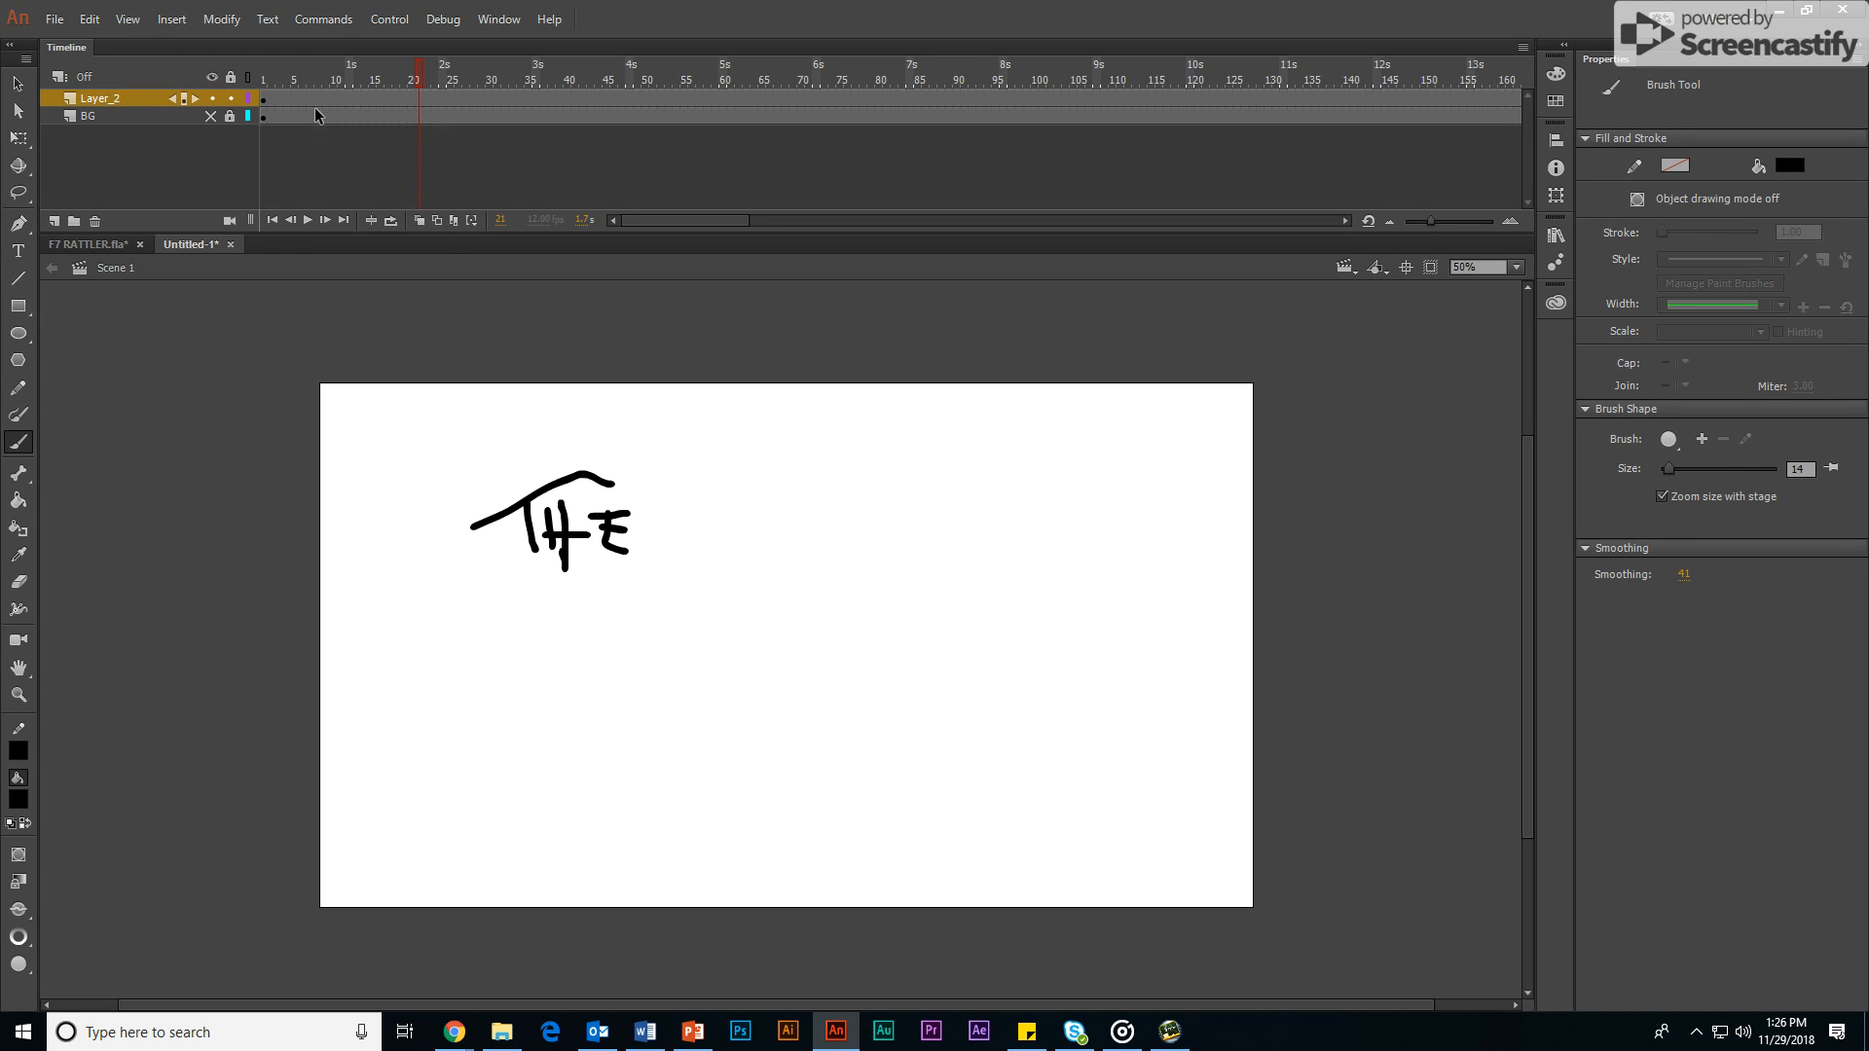
# Step: Insert a keyframe at frame 6 of Layer_2, duplicating the "THE" lettering from frame 1
pyautogui.click(266, 101)
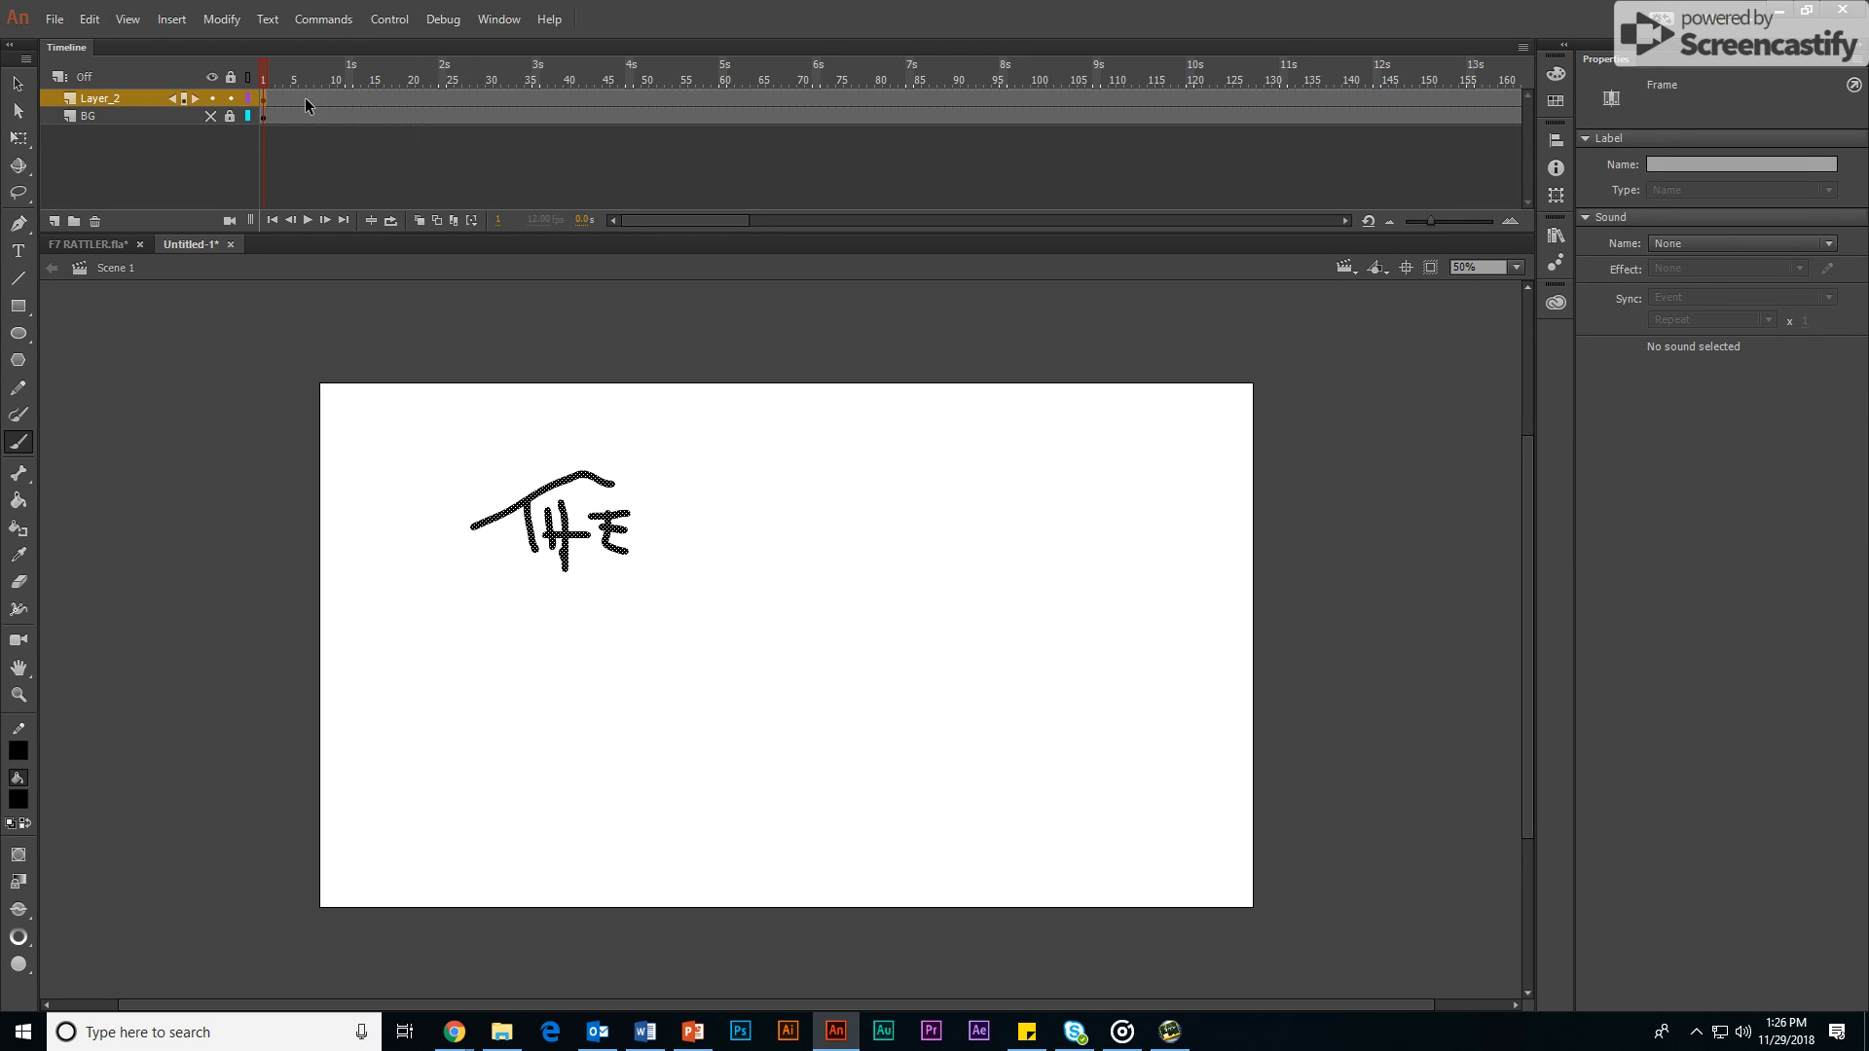
pyautogui.rightClick(305, 102)
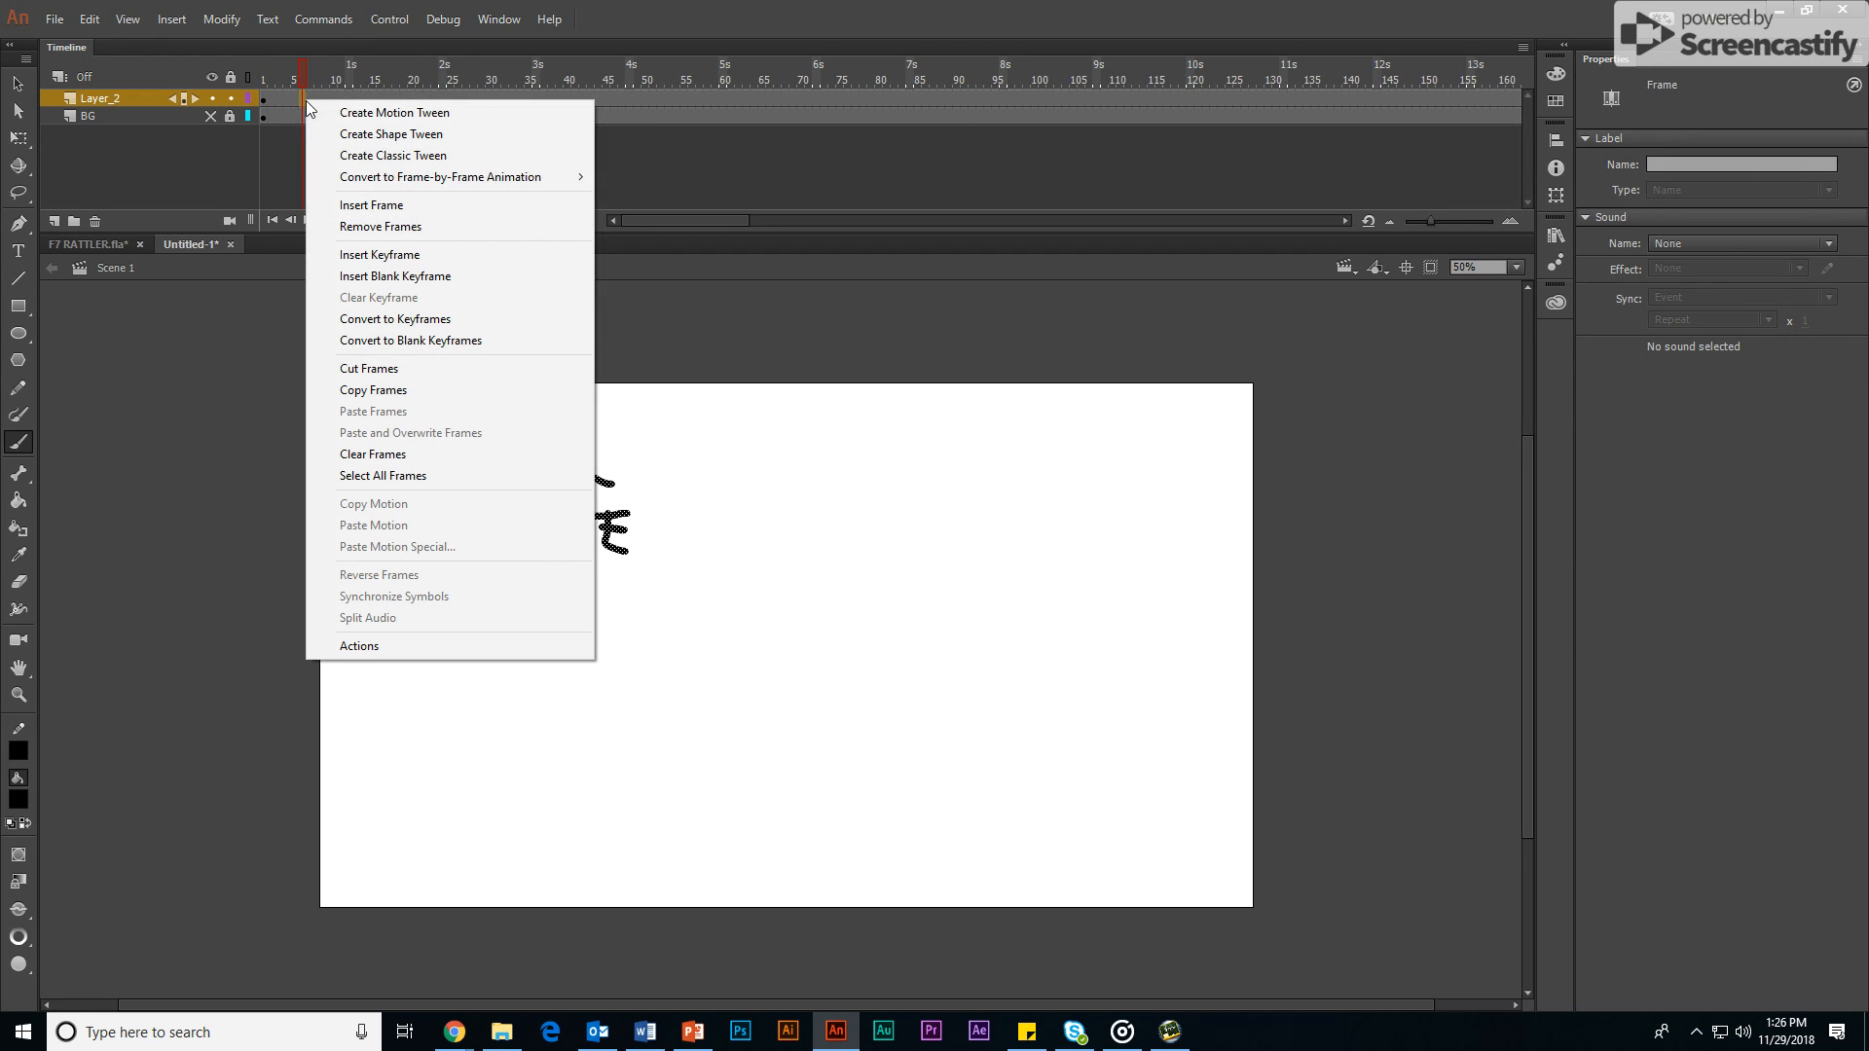
pyautogui.click(342, 255)
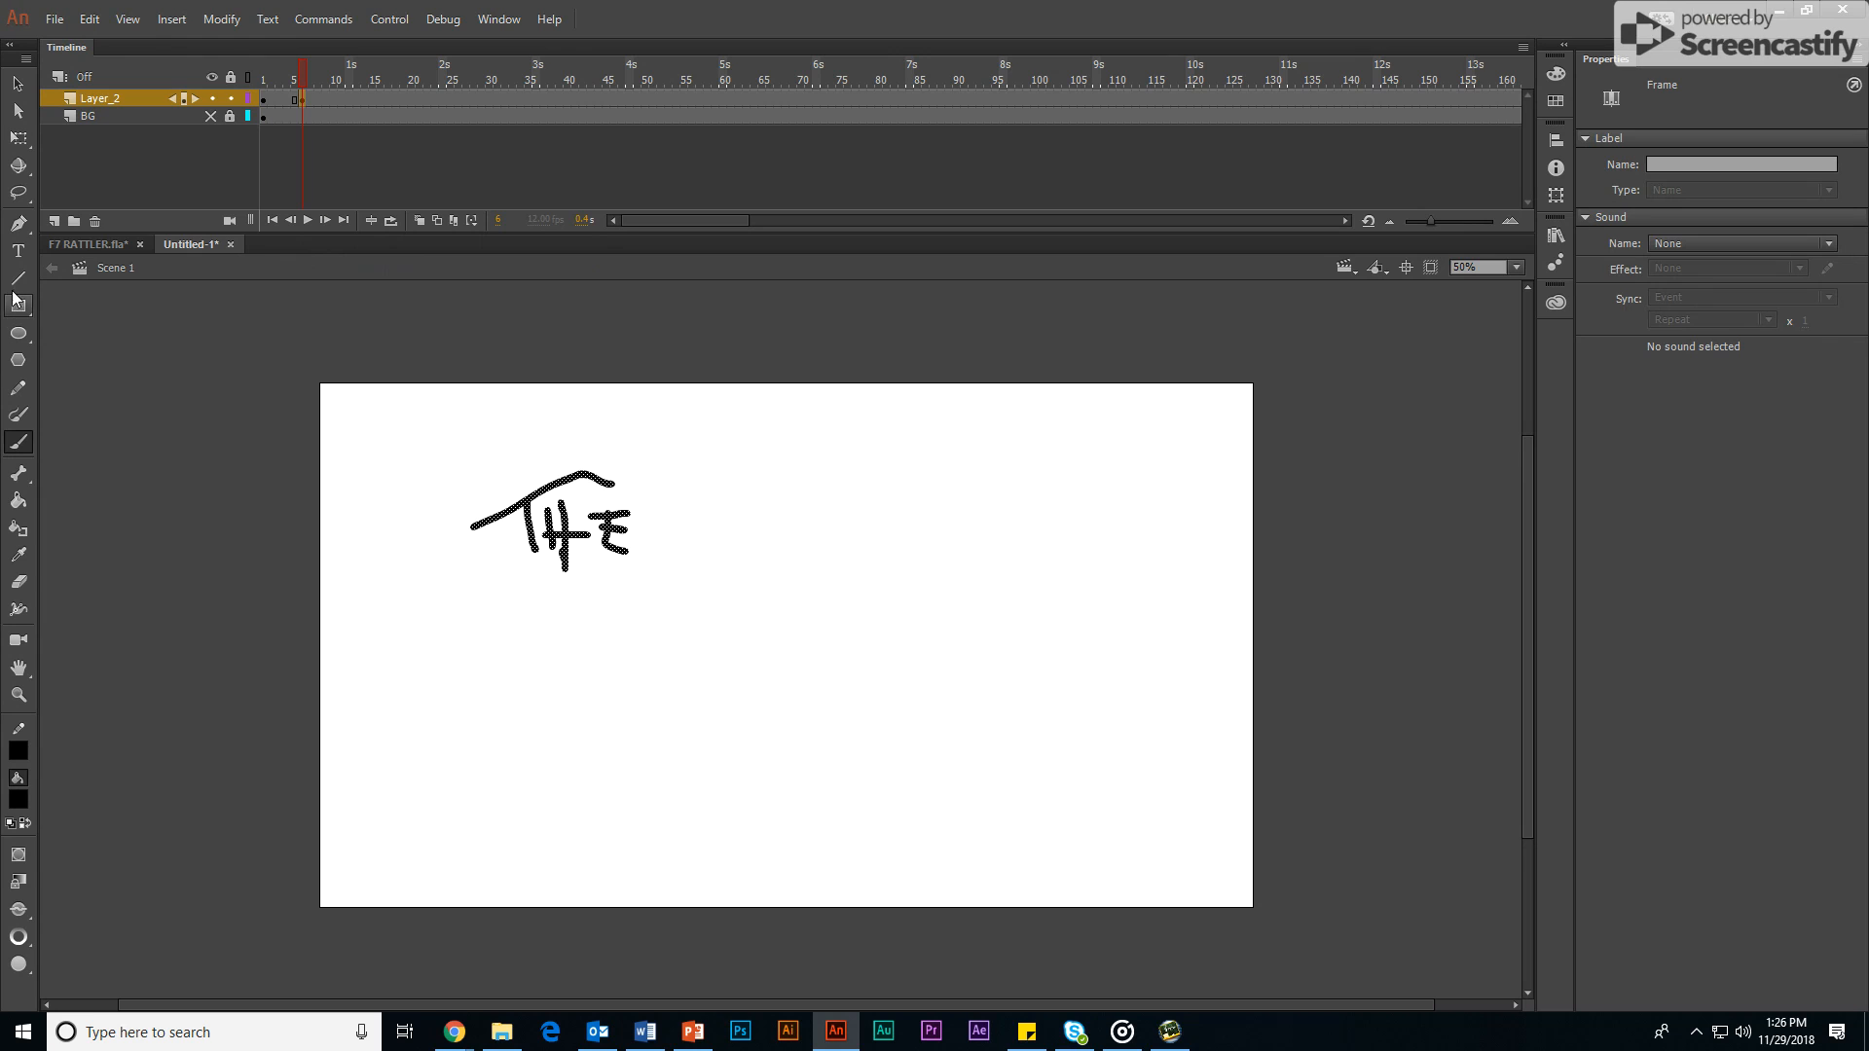
# Step: Add a third layer, show the BG layer again, and lock and hide Layer_2
pyautogui.click(55, 223)
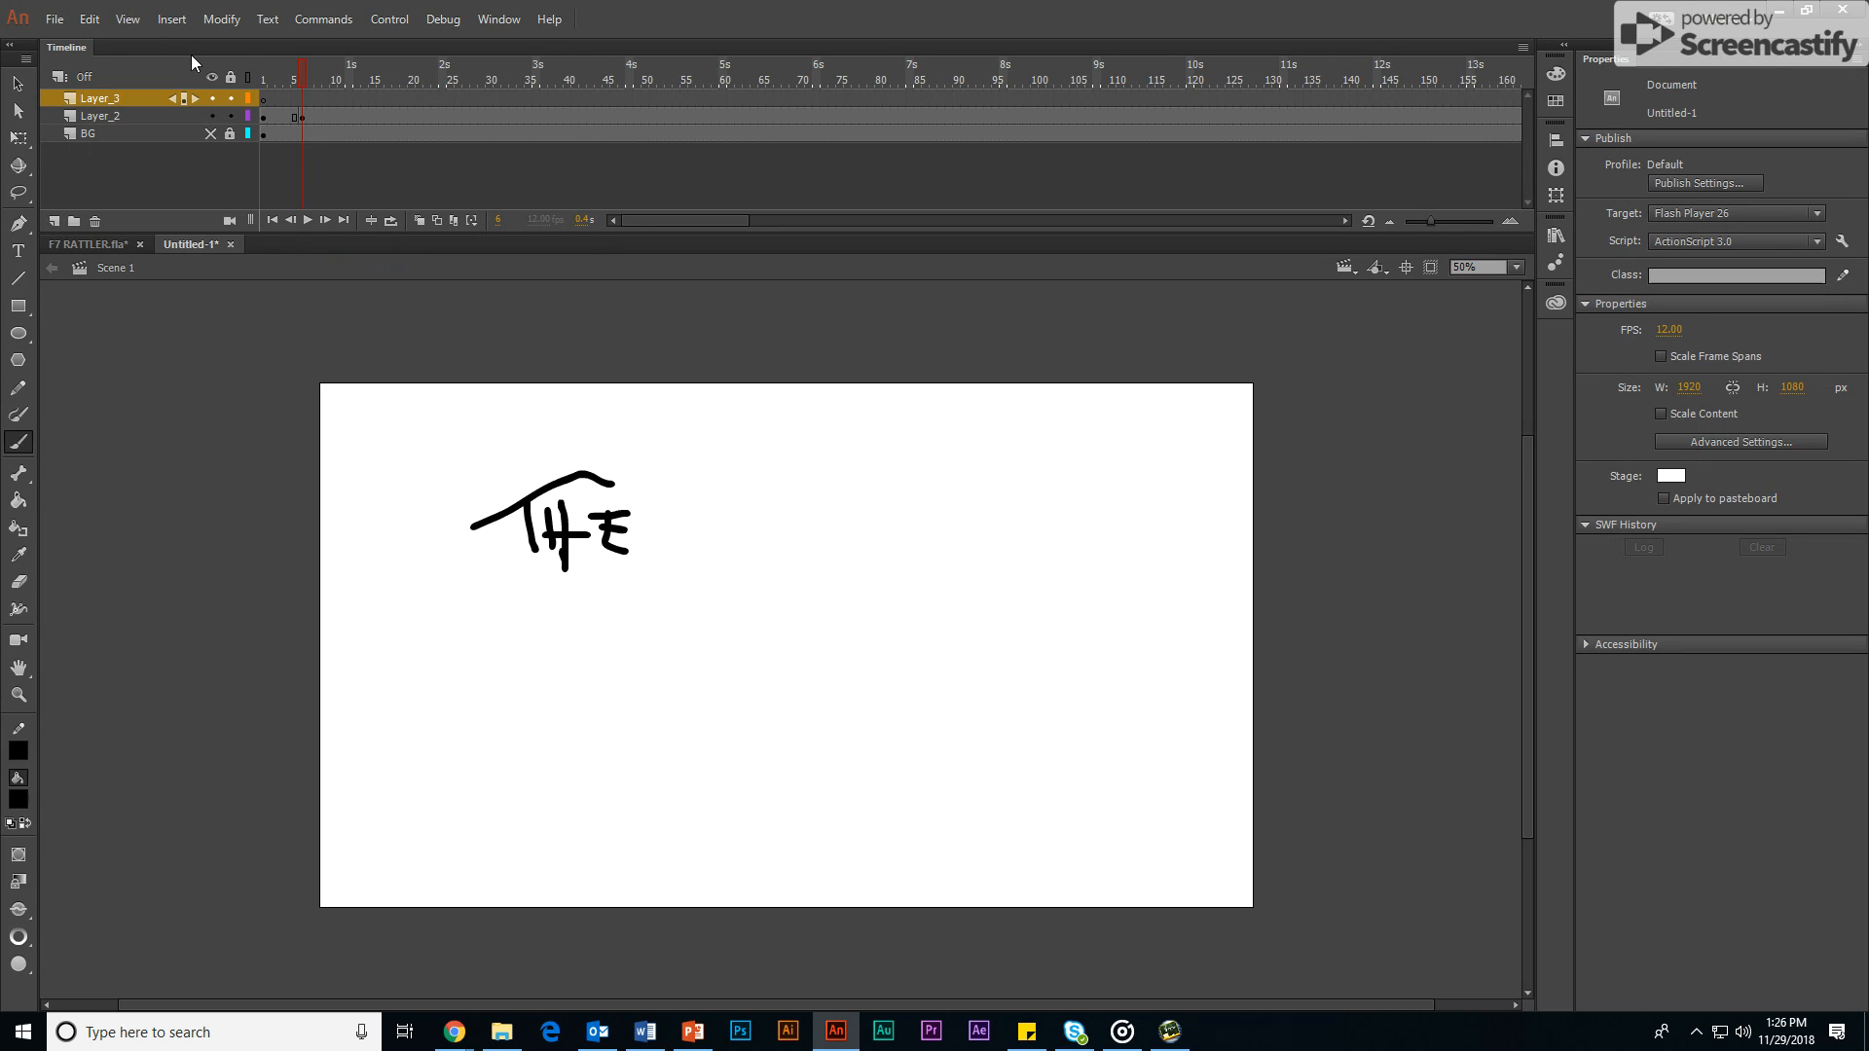
pyautogui.click(209, 134)
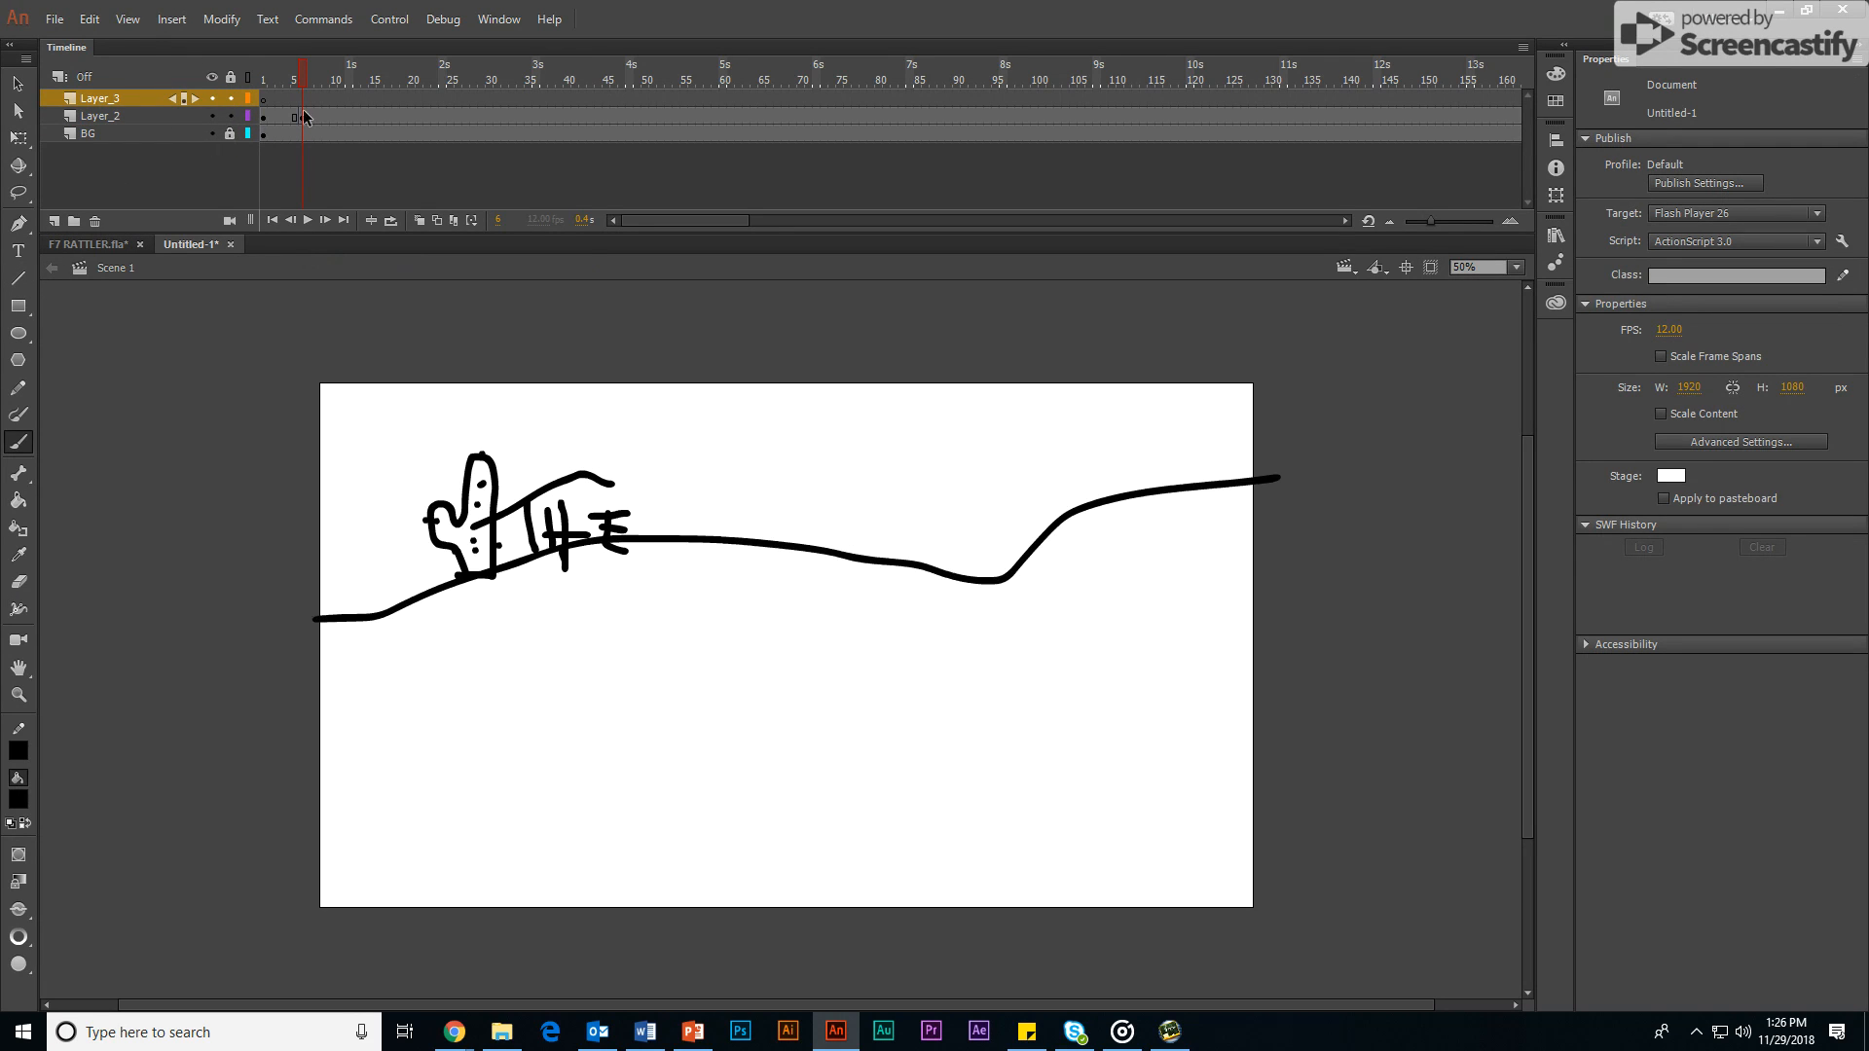
pyautogui.click(232, 116)
pyautogui.click(208, 116)
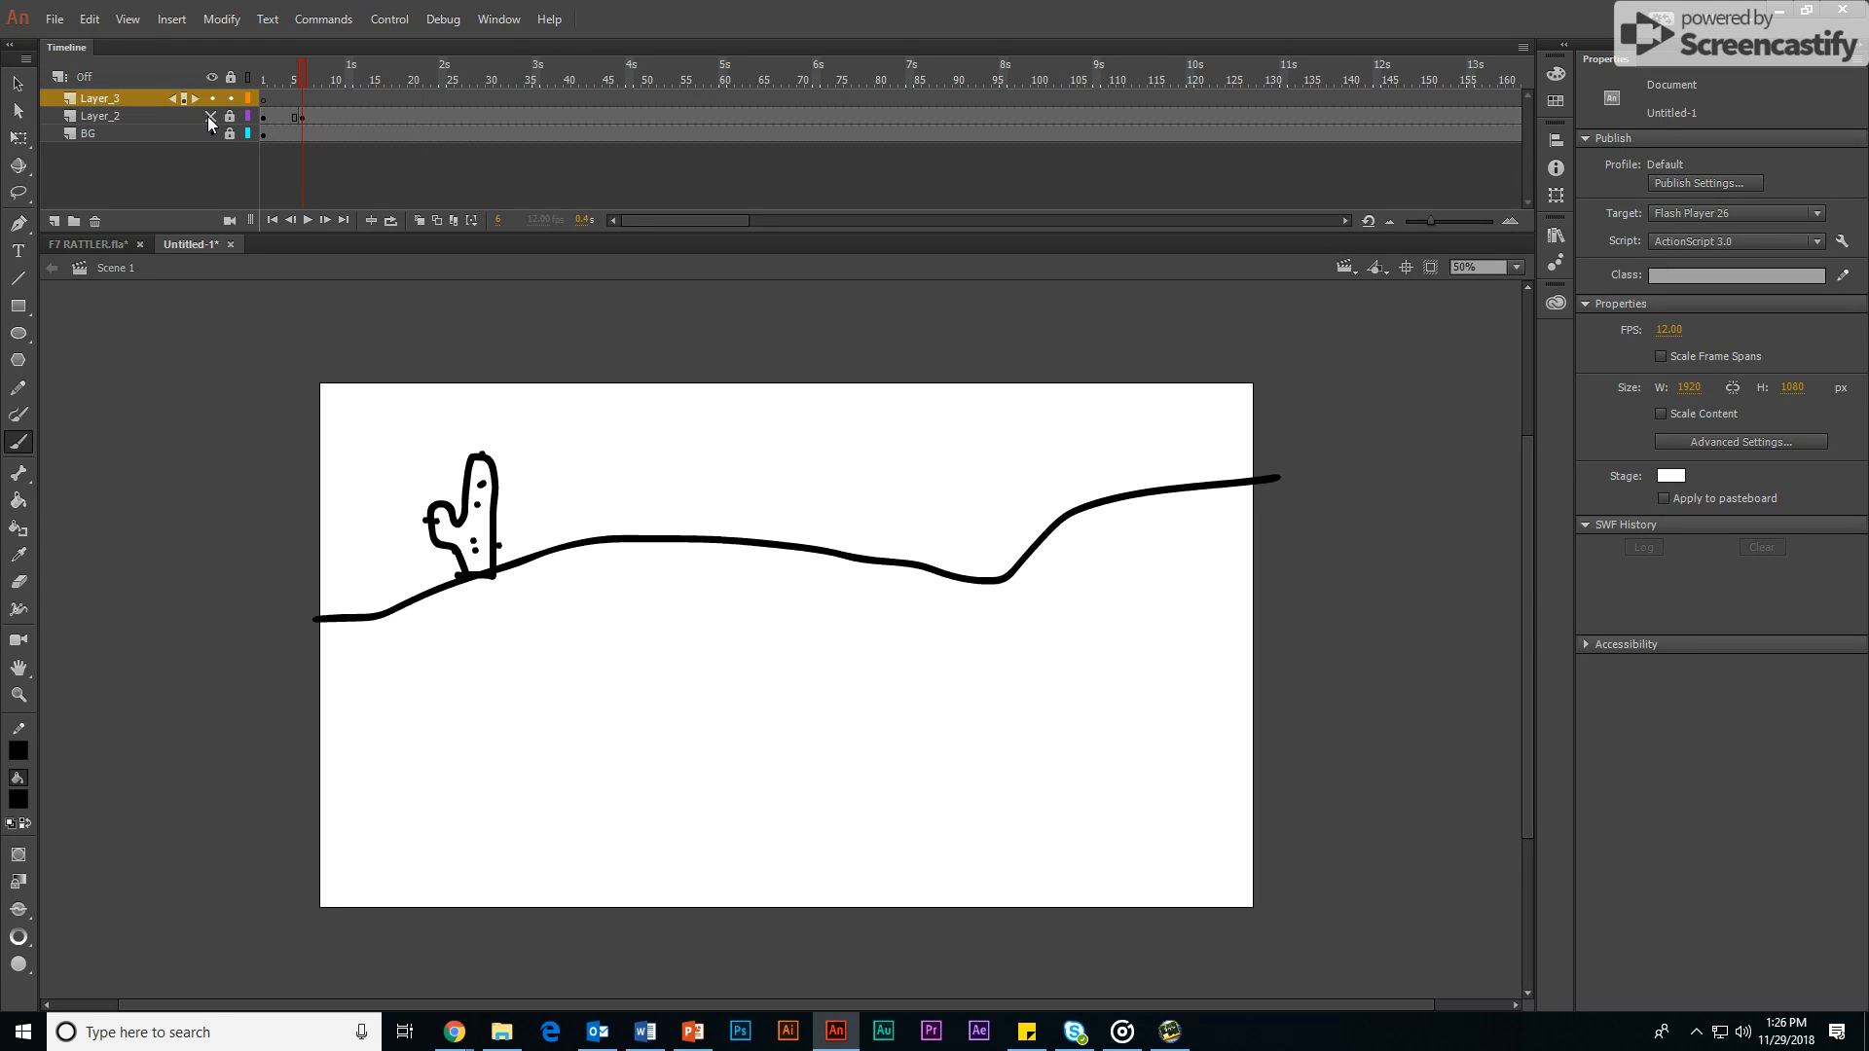
pyautogui.click(208, 116)
pyautogui.click(208, 116)
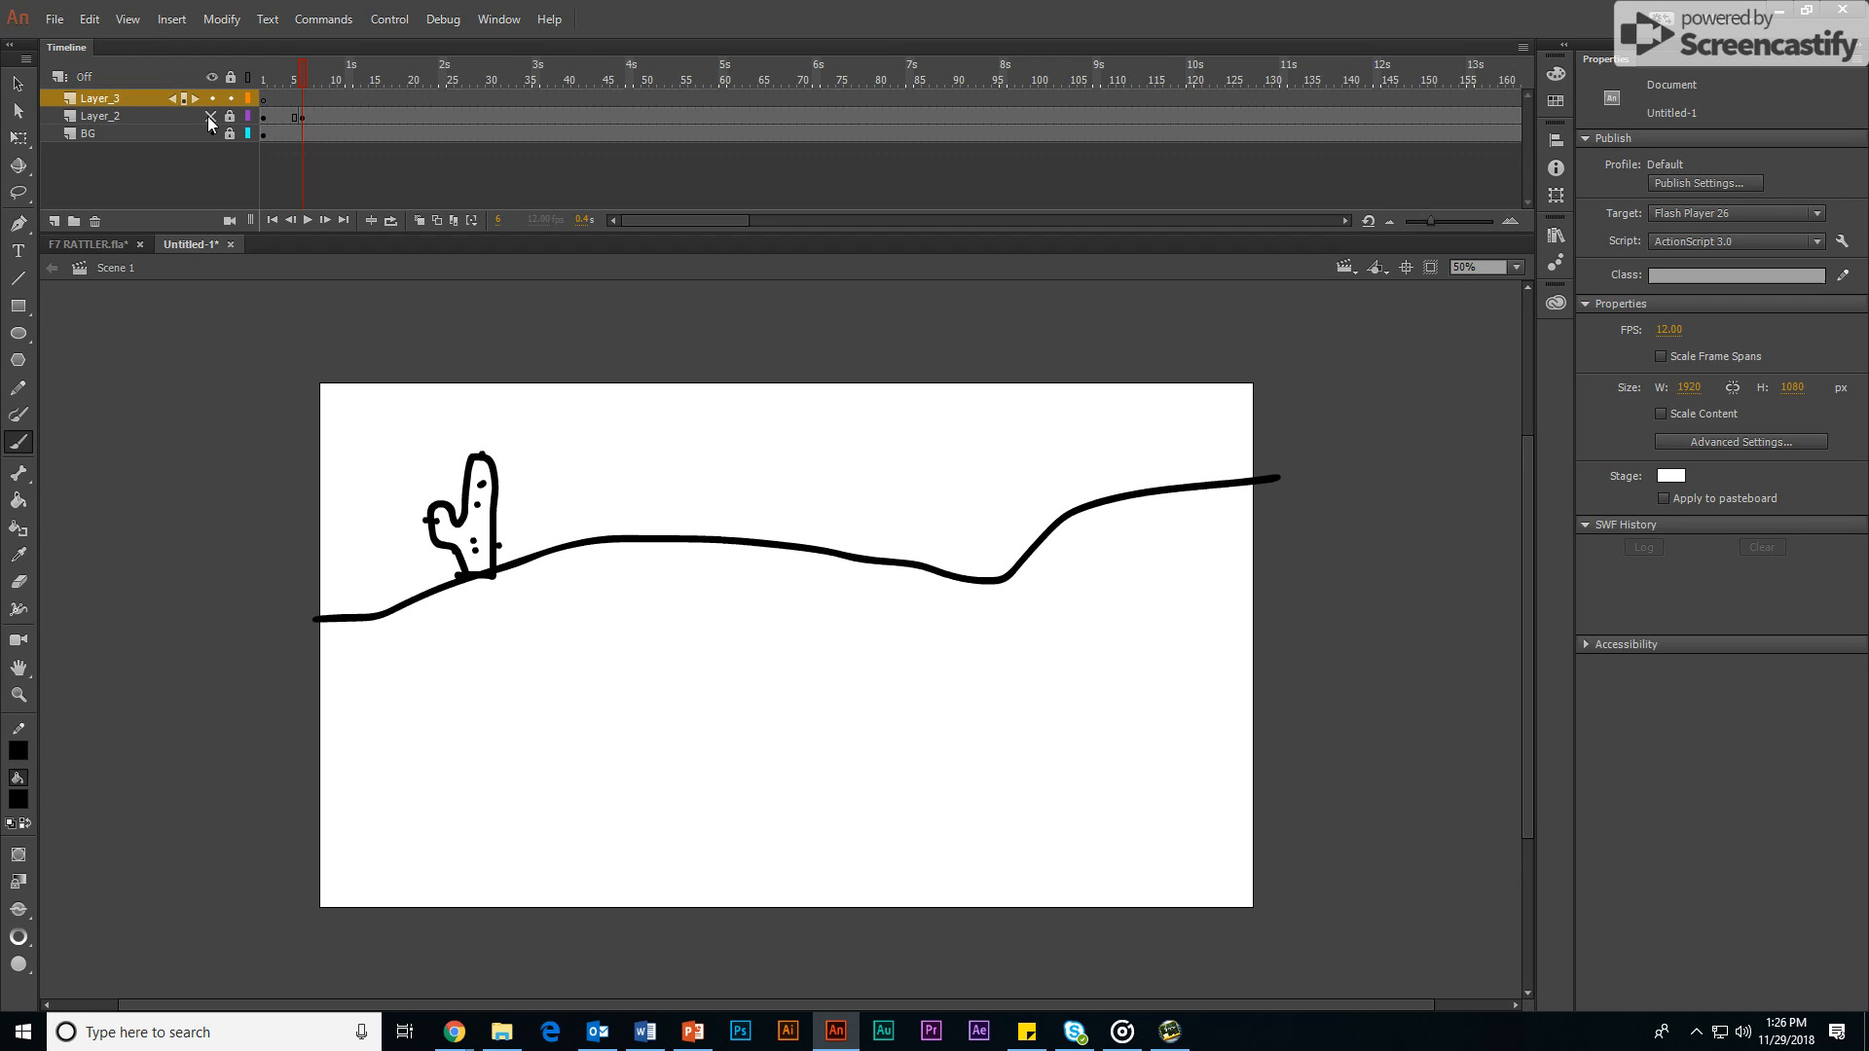
# Step: Rename Layer_2 as TI0TLE
pyautogui.doubleClick(109, 115)
pyautogui.write('T')
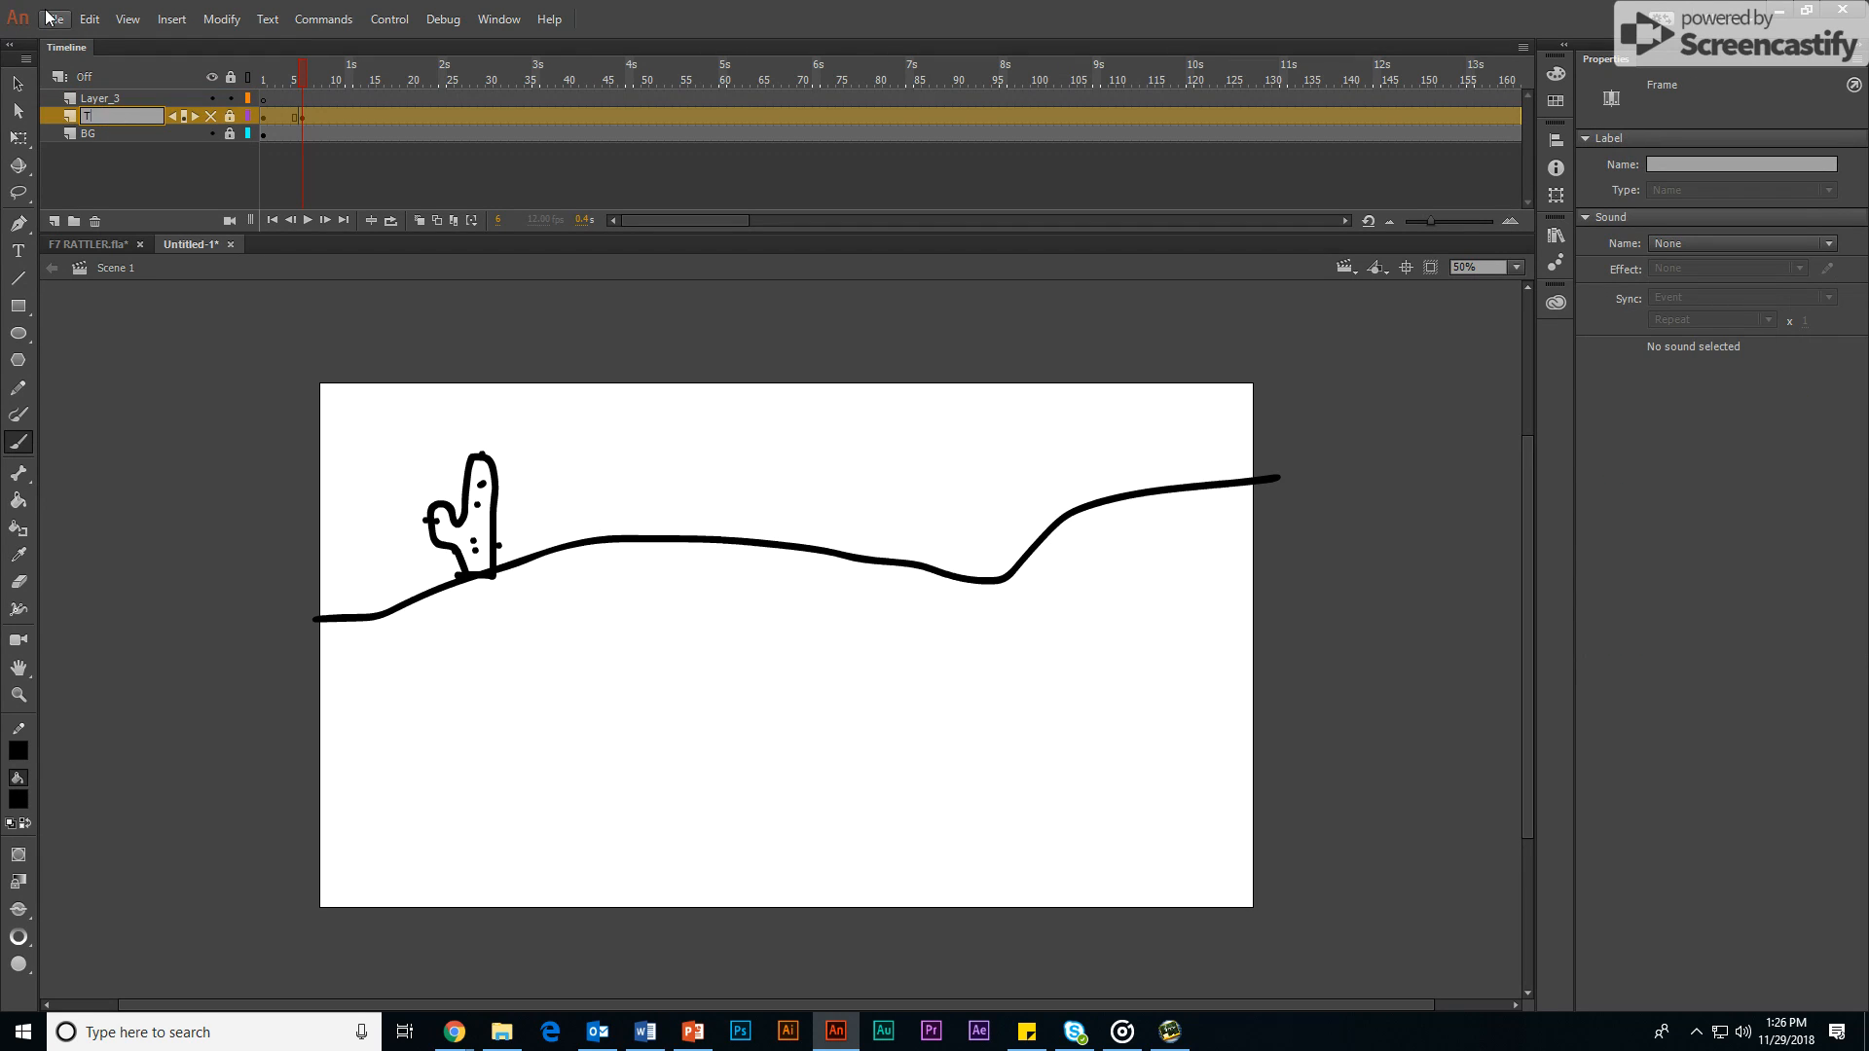
pyautogui.write('I0')
pyautogui.write('TLE')
# Step: Insert a keyframe at frame 21 of Layer_3
pyautogui.click(415, 103)
pyautogui.rightClick(414, 97)
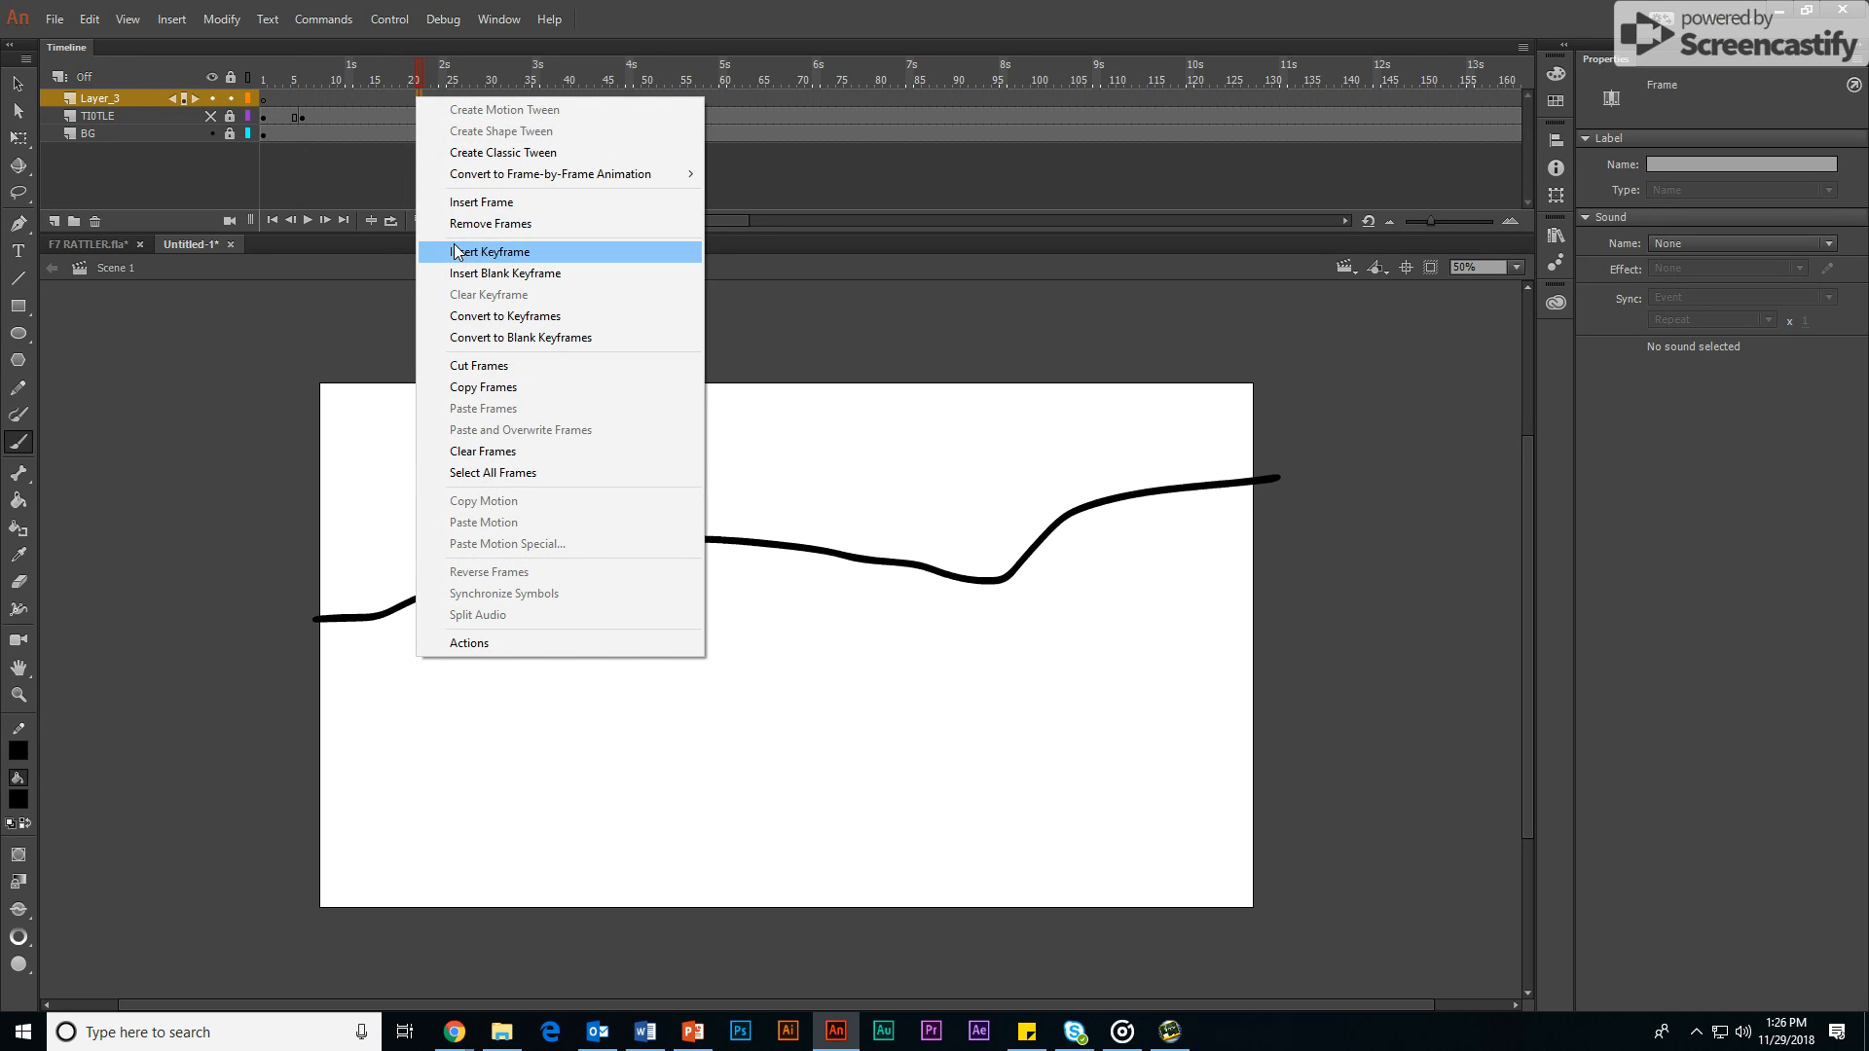
pyautogui.click(454, 251)
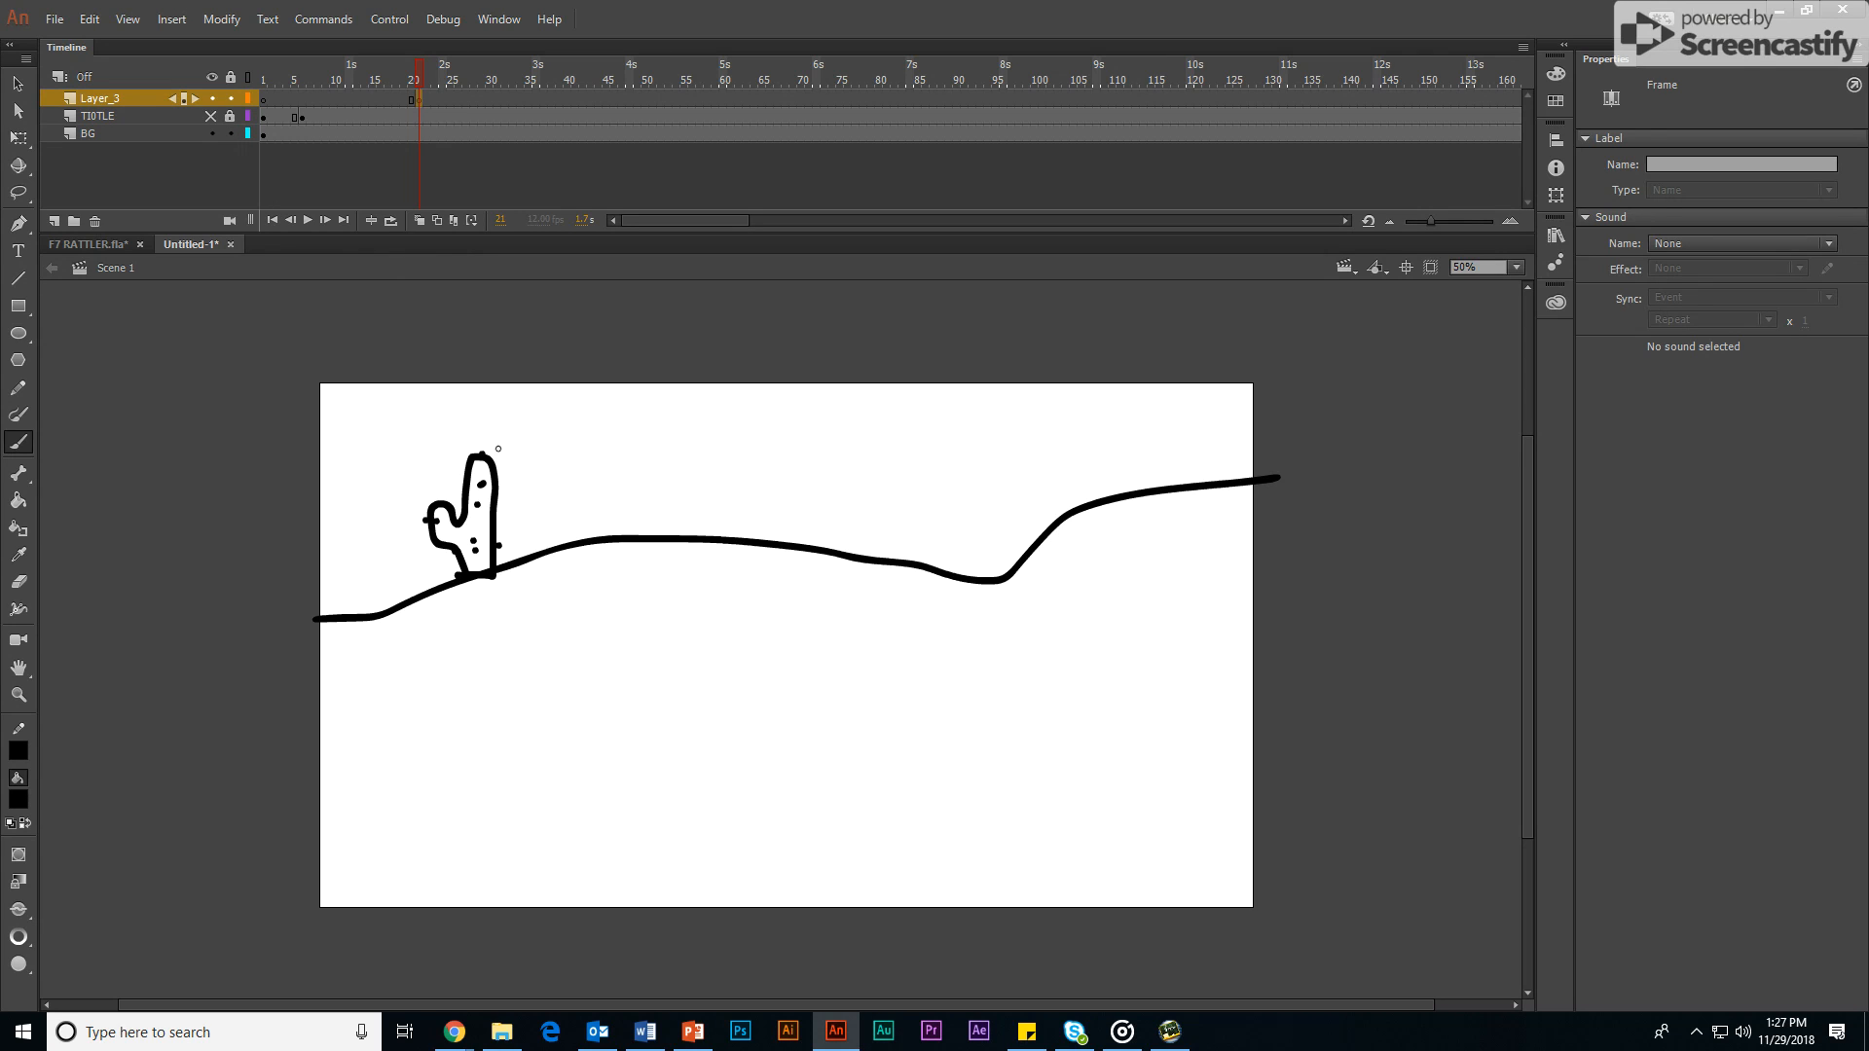
# Step: Paint a solid black hole in the ground below the hill line at frame 1 of BG, and lock the layer
pyautogui.click(264, 134)
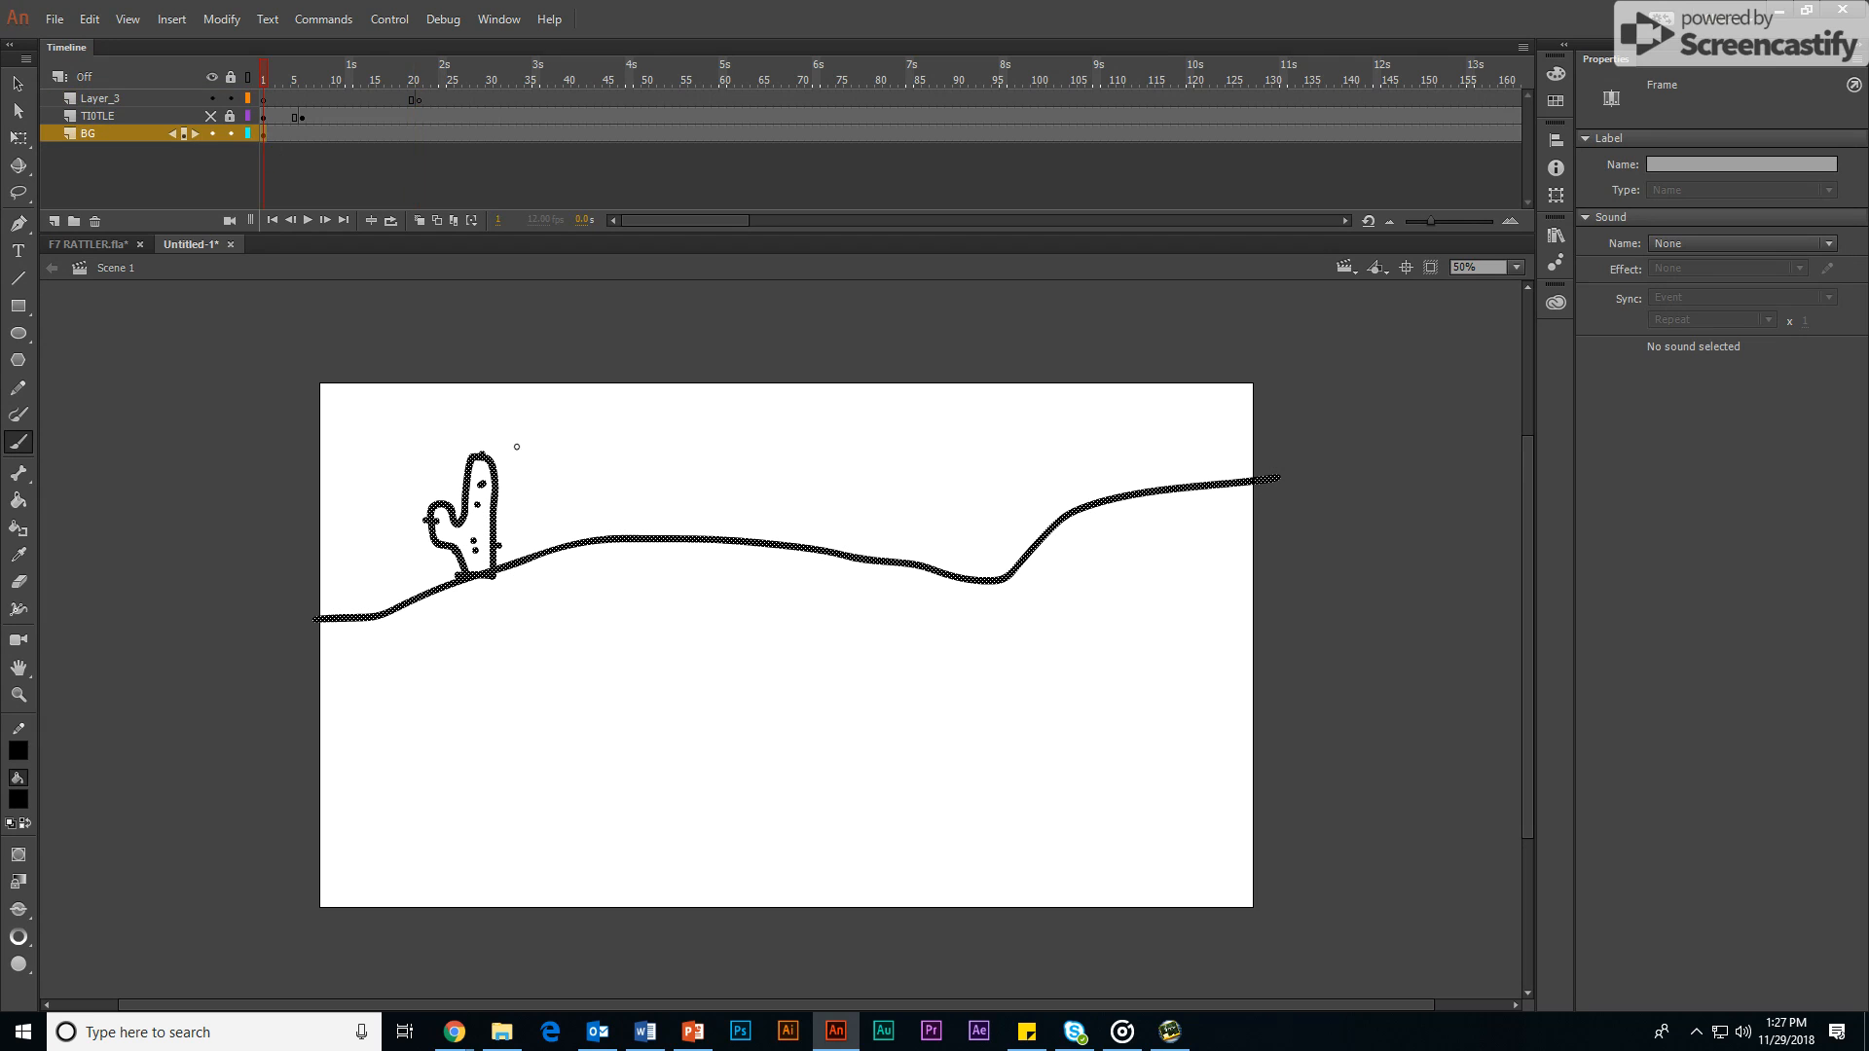
pyautogui.moveTo(756, 786)
pyautogui.mouseDown()
pyautogui.moveTo(792, 813)
pyautogui.moveTo(873, 800)
pyautogui.moveTo(749, 787)
pyautogui.moveTo(864, 802)
pyautogui.moveTo(762, 796)
pyautogui.moveTo(859, 796)
pyautogui.moveTo(789, 808)
pyautogui.moveTo(807, 811)
pyautogui.moveTo(763, 796)
pyautogui.moveTo(815, 779)
pyautogui.moveTo(869, 801)
pyautogui.moveTo(780, 791)
pyautogui.mouseUp()
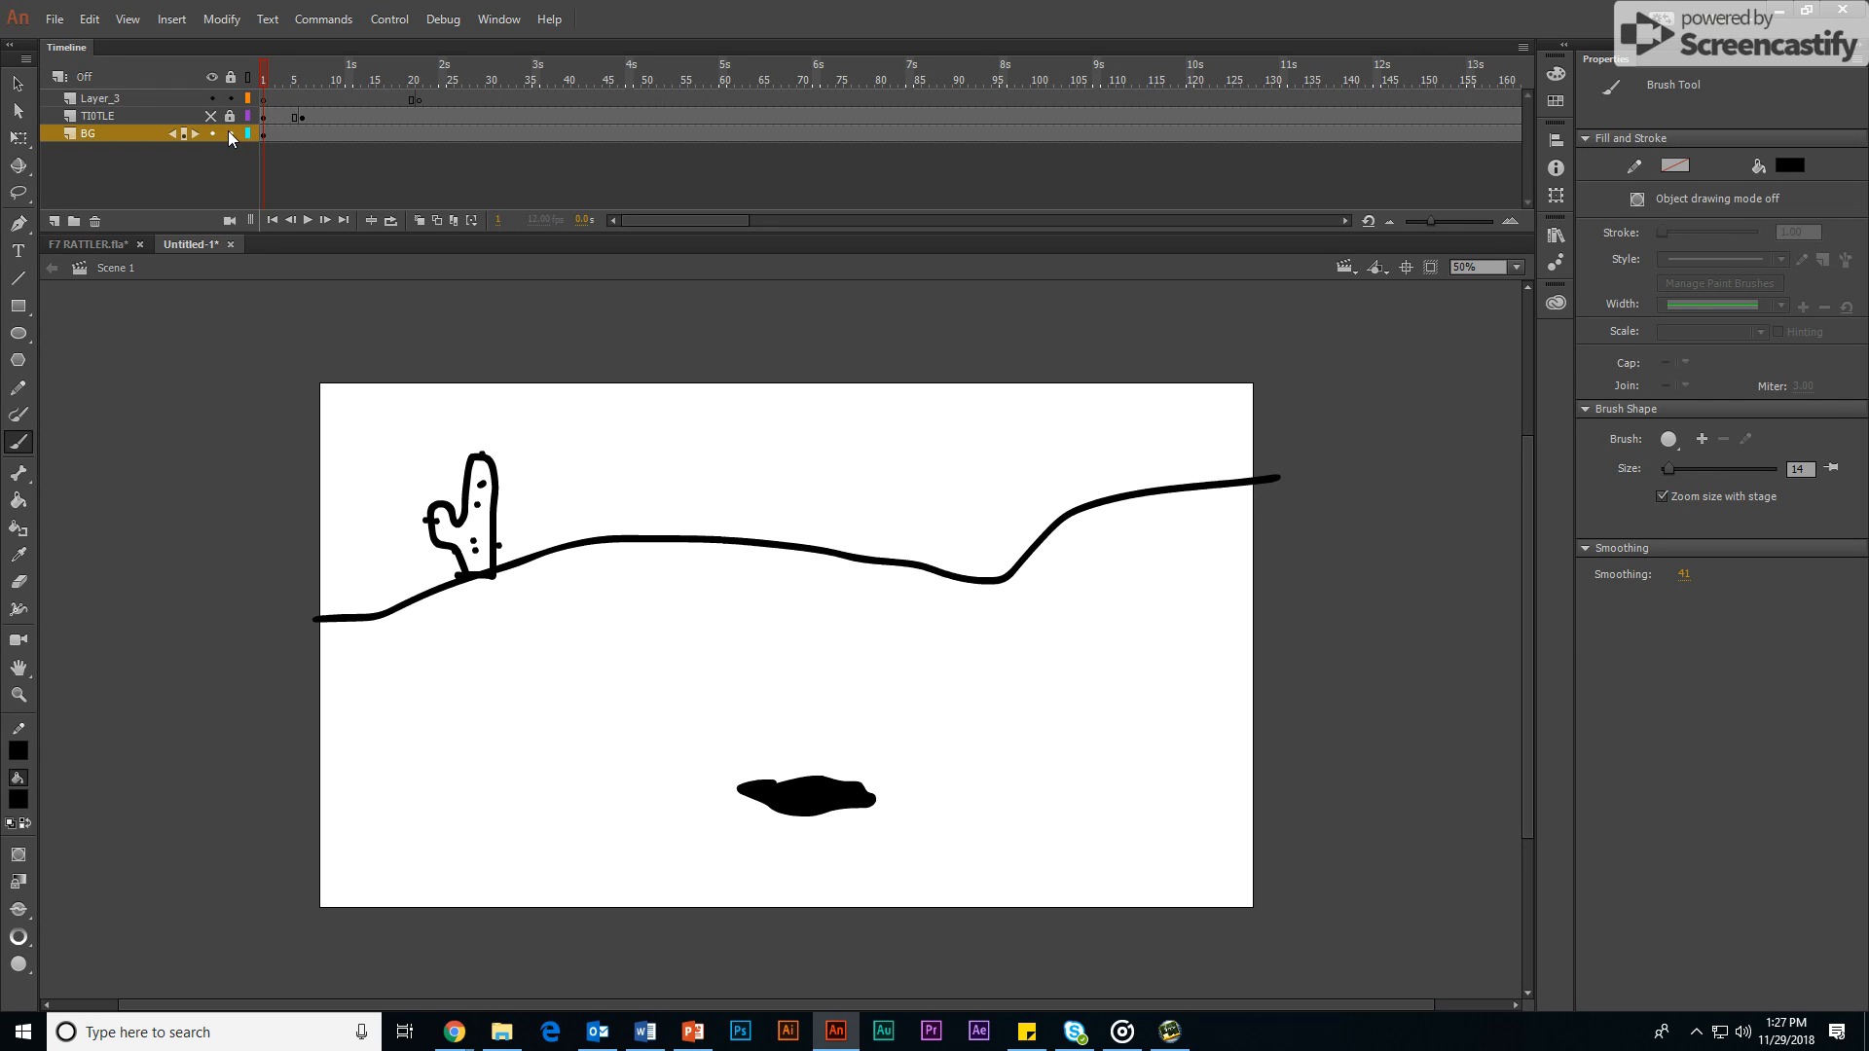
pyautogui.click(230, 134)
# Step: Draw the snake's head with its eye and fangs rising out of the hole at frame 21 of Layer_3
pyautogui.click(418, 99)
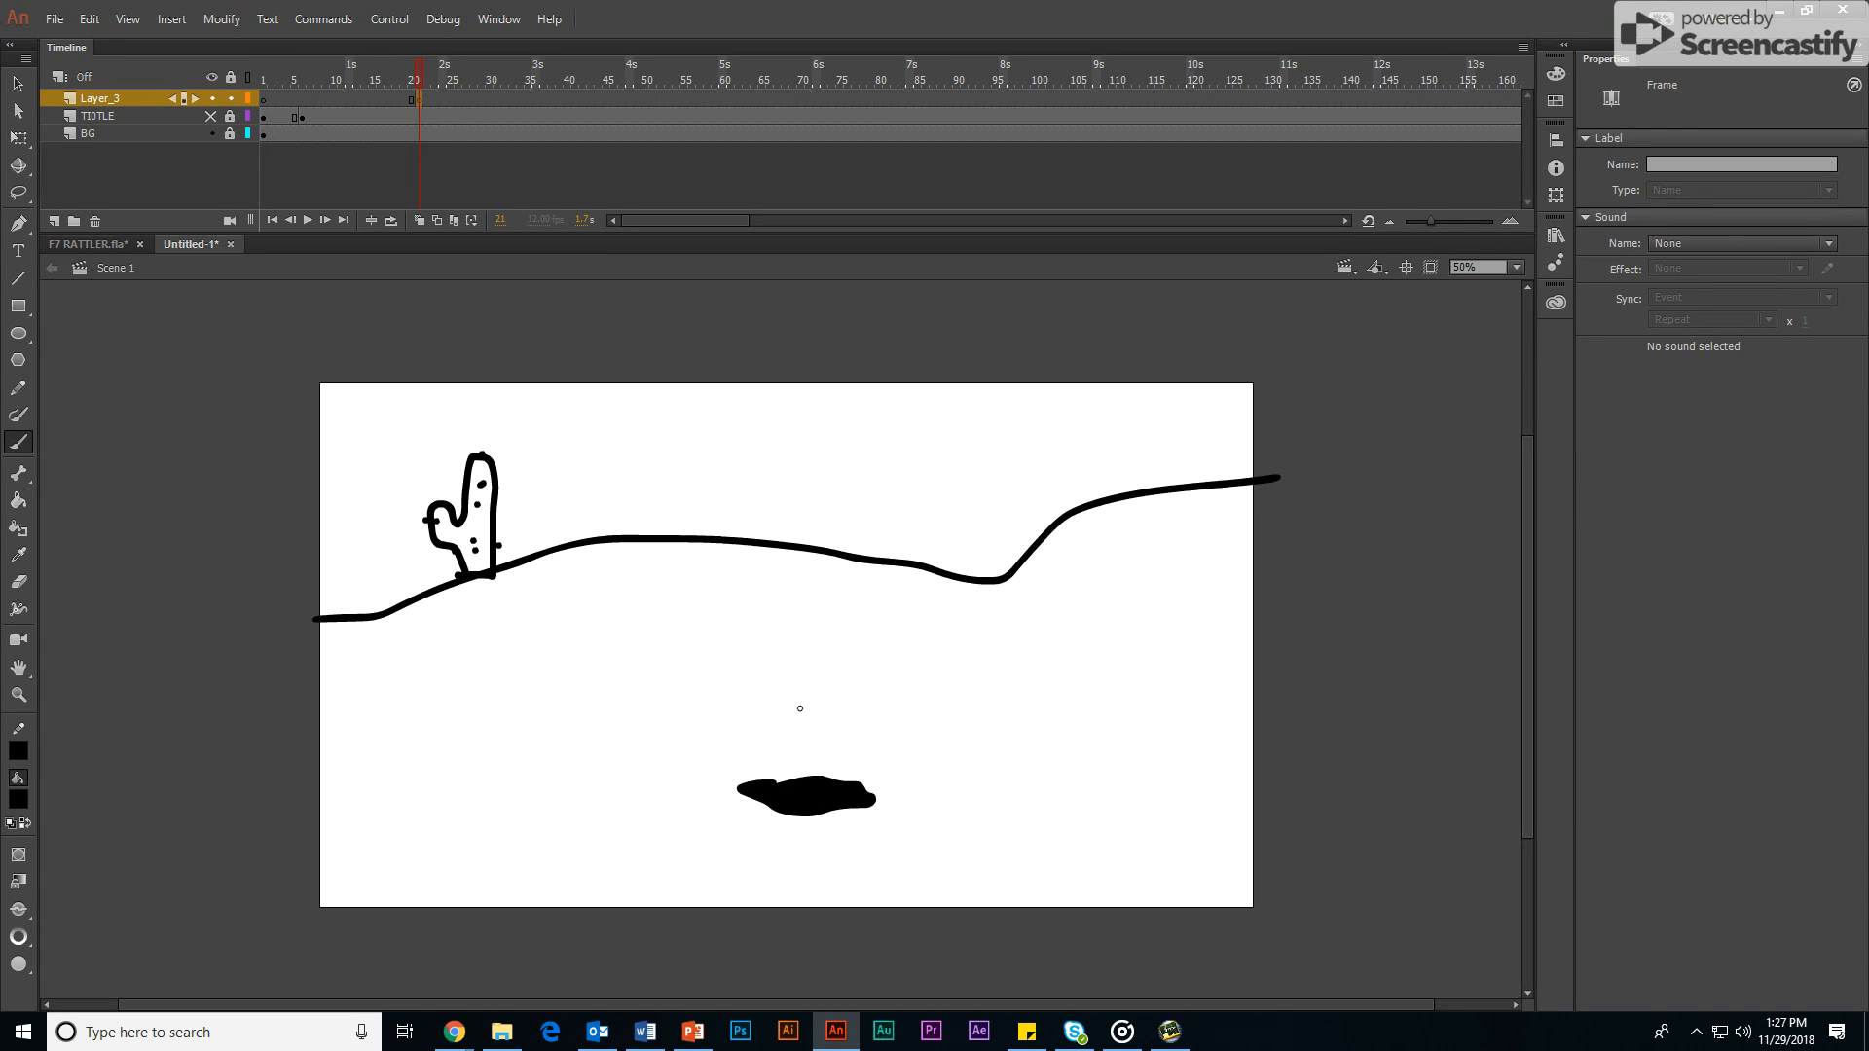
pyautogui.moveTo(800, 708)
pyautogui.mouseDown()
pyautogui.moveTo(780, 725)
pyautogui.moveTo(800, 750)
pyautogui.moveTo(835, 722)
pyautogui.moveTo(798, 704)
pyautogui.moveTo(849, 723)
pyautogui.moveTo(811, 738)
pyautogui.mouseUp()
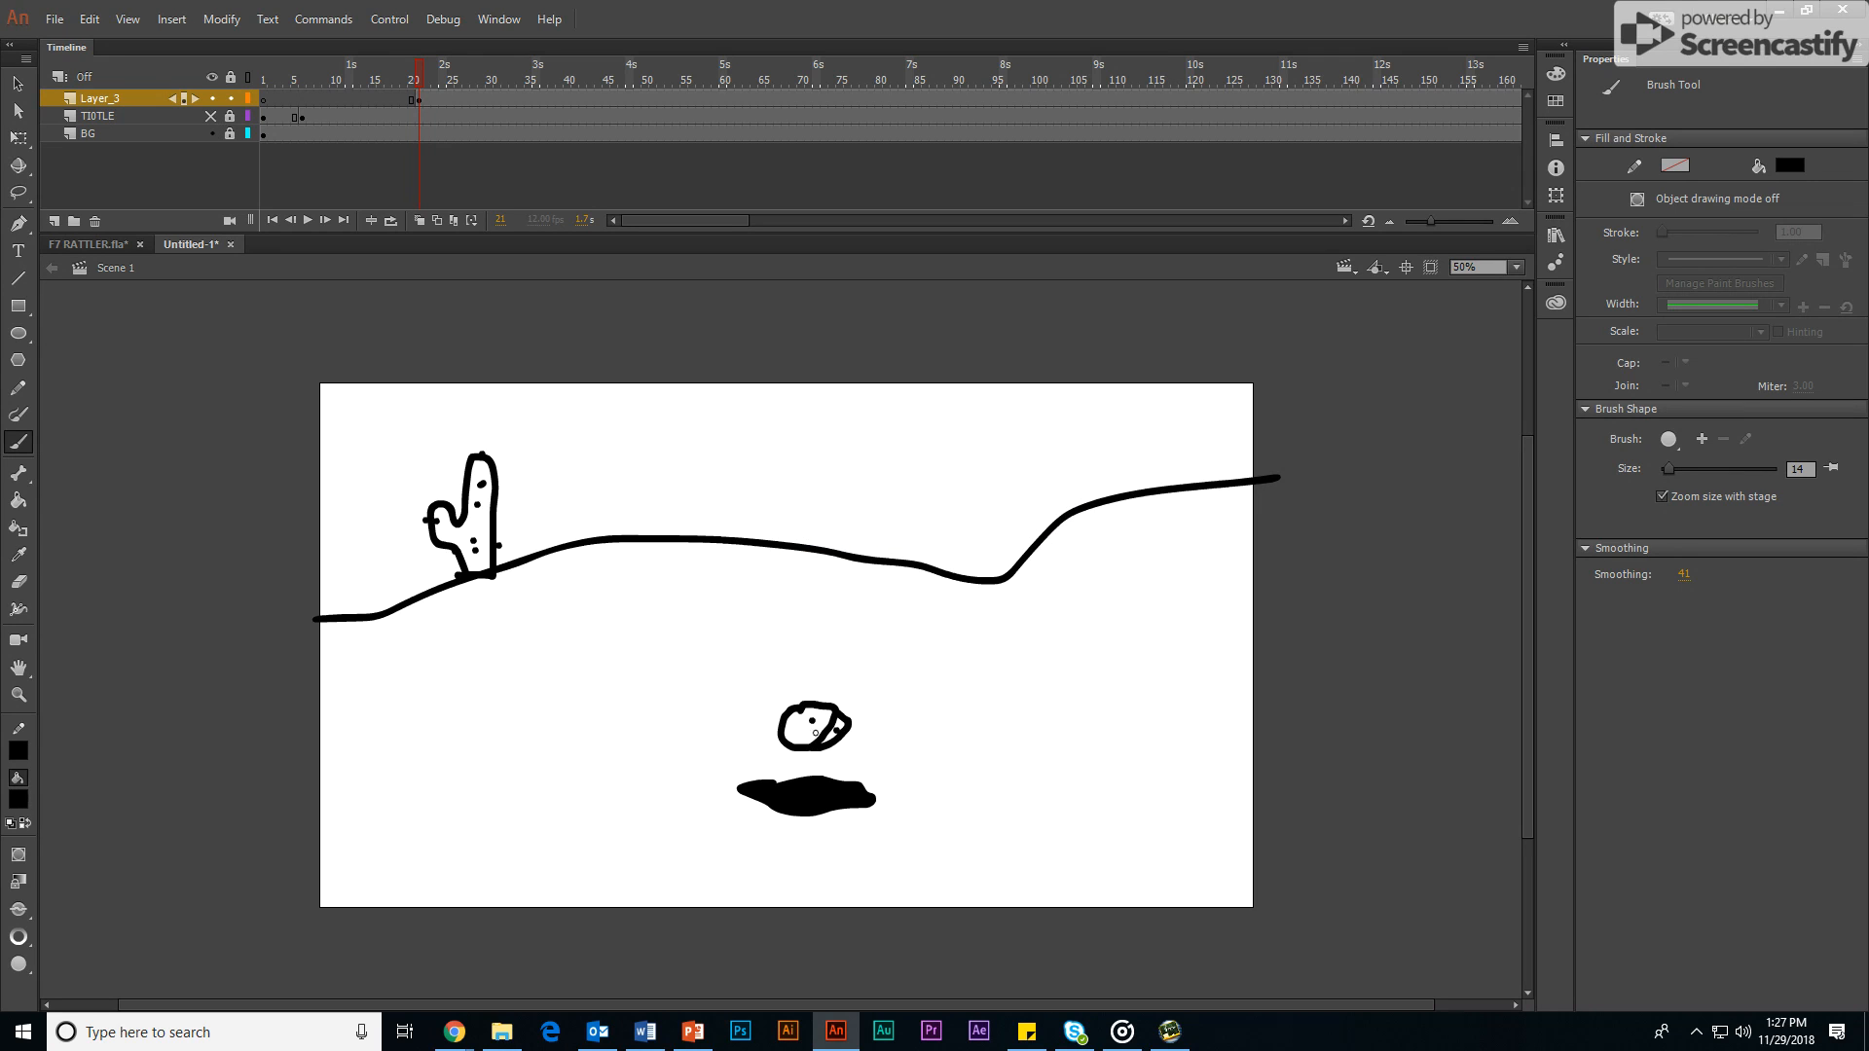
pyautogui.moveTo(794, 747)
pyautogui.mouseDown()
pyautogui.moveTo(784, 763)
pyautogui.moveTo(811, 762)
pyautogui.mouseUp()
pyautogui.moveTo(750, 715)
pyautogui.mouseDown()
pyautogui.moveTo(783, 688)
pyautogui.moveTo(860, 702)
pyautogui.moveTo(869, 729)
pyautogui.moveTo(823, 790)
pyautogui.mouseUp()
pyautogui.moveTo(749, 716); pyautogui.dragTo(768, 783)
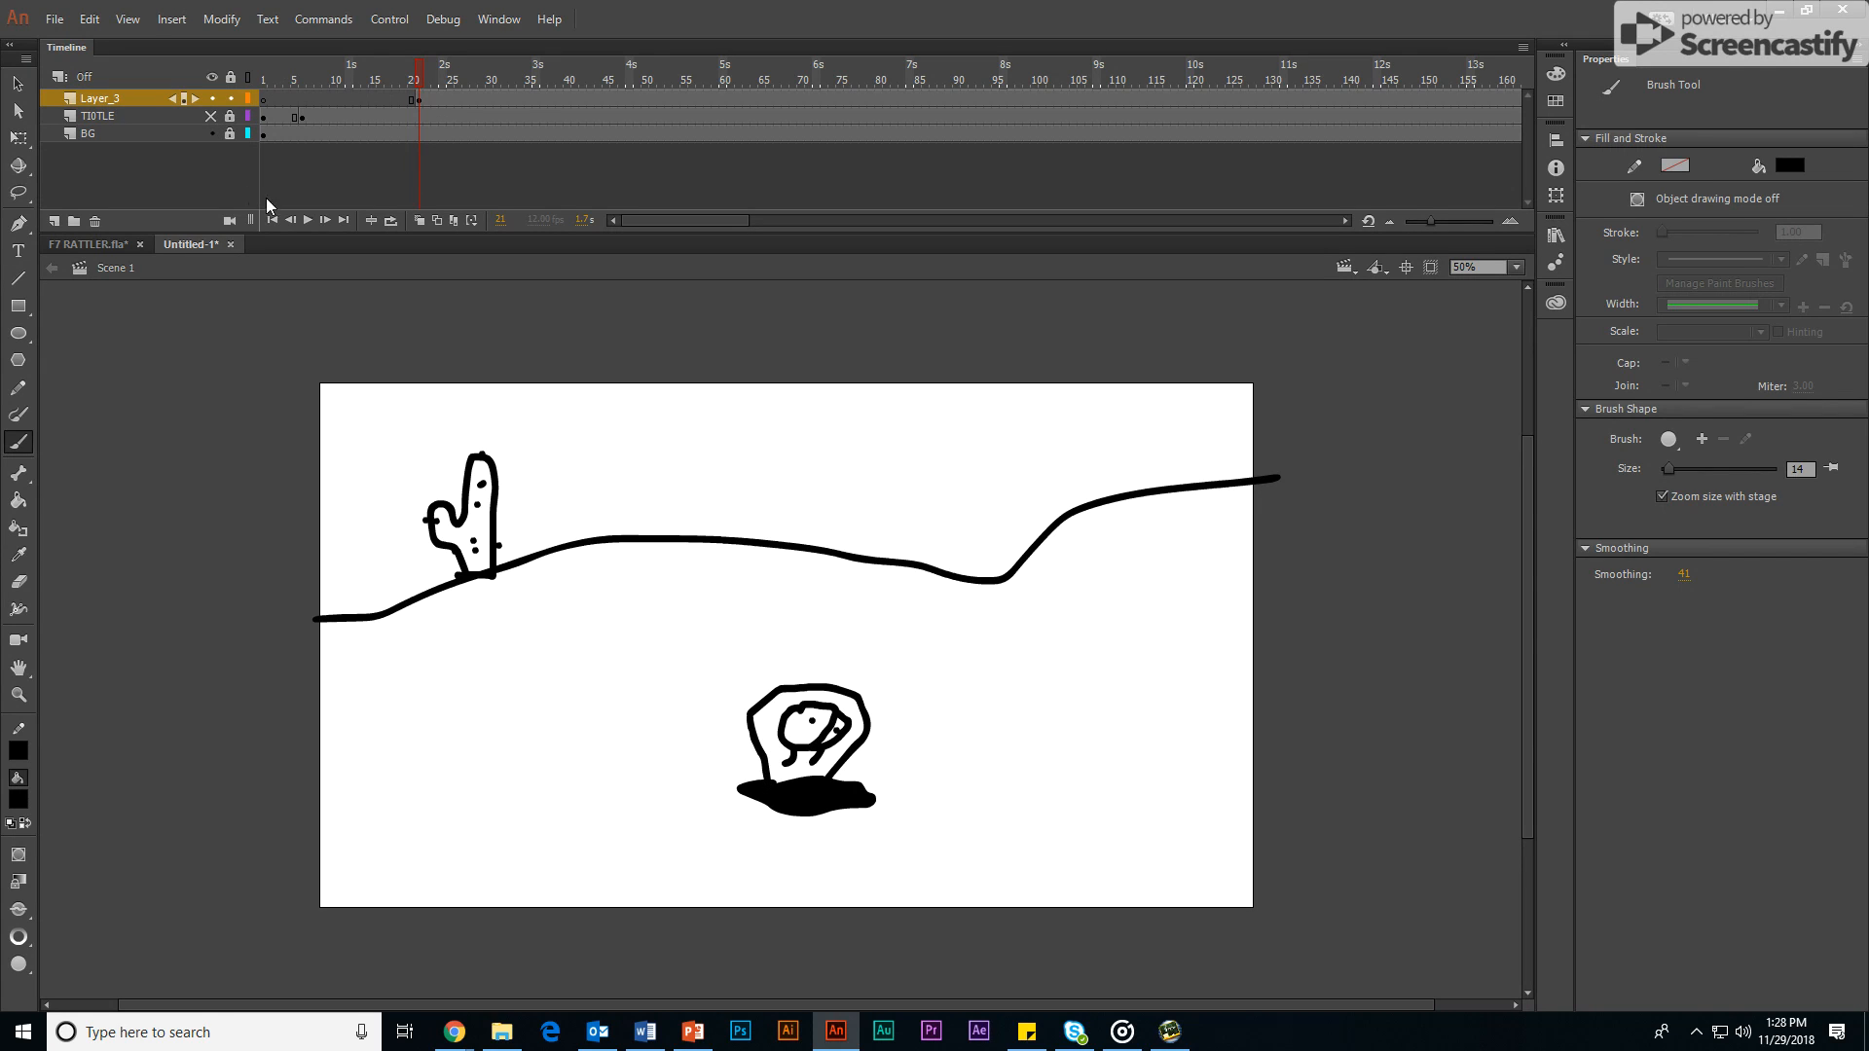
# Step: Turn on onion skinning and insert a blank keyframe at frame 22 of Layer_3
pyautogui.click(421, 219)
pyautogui.click(419, 100)
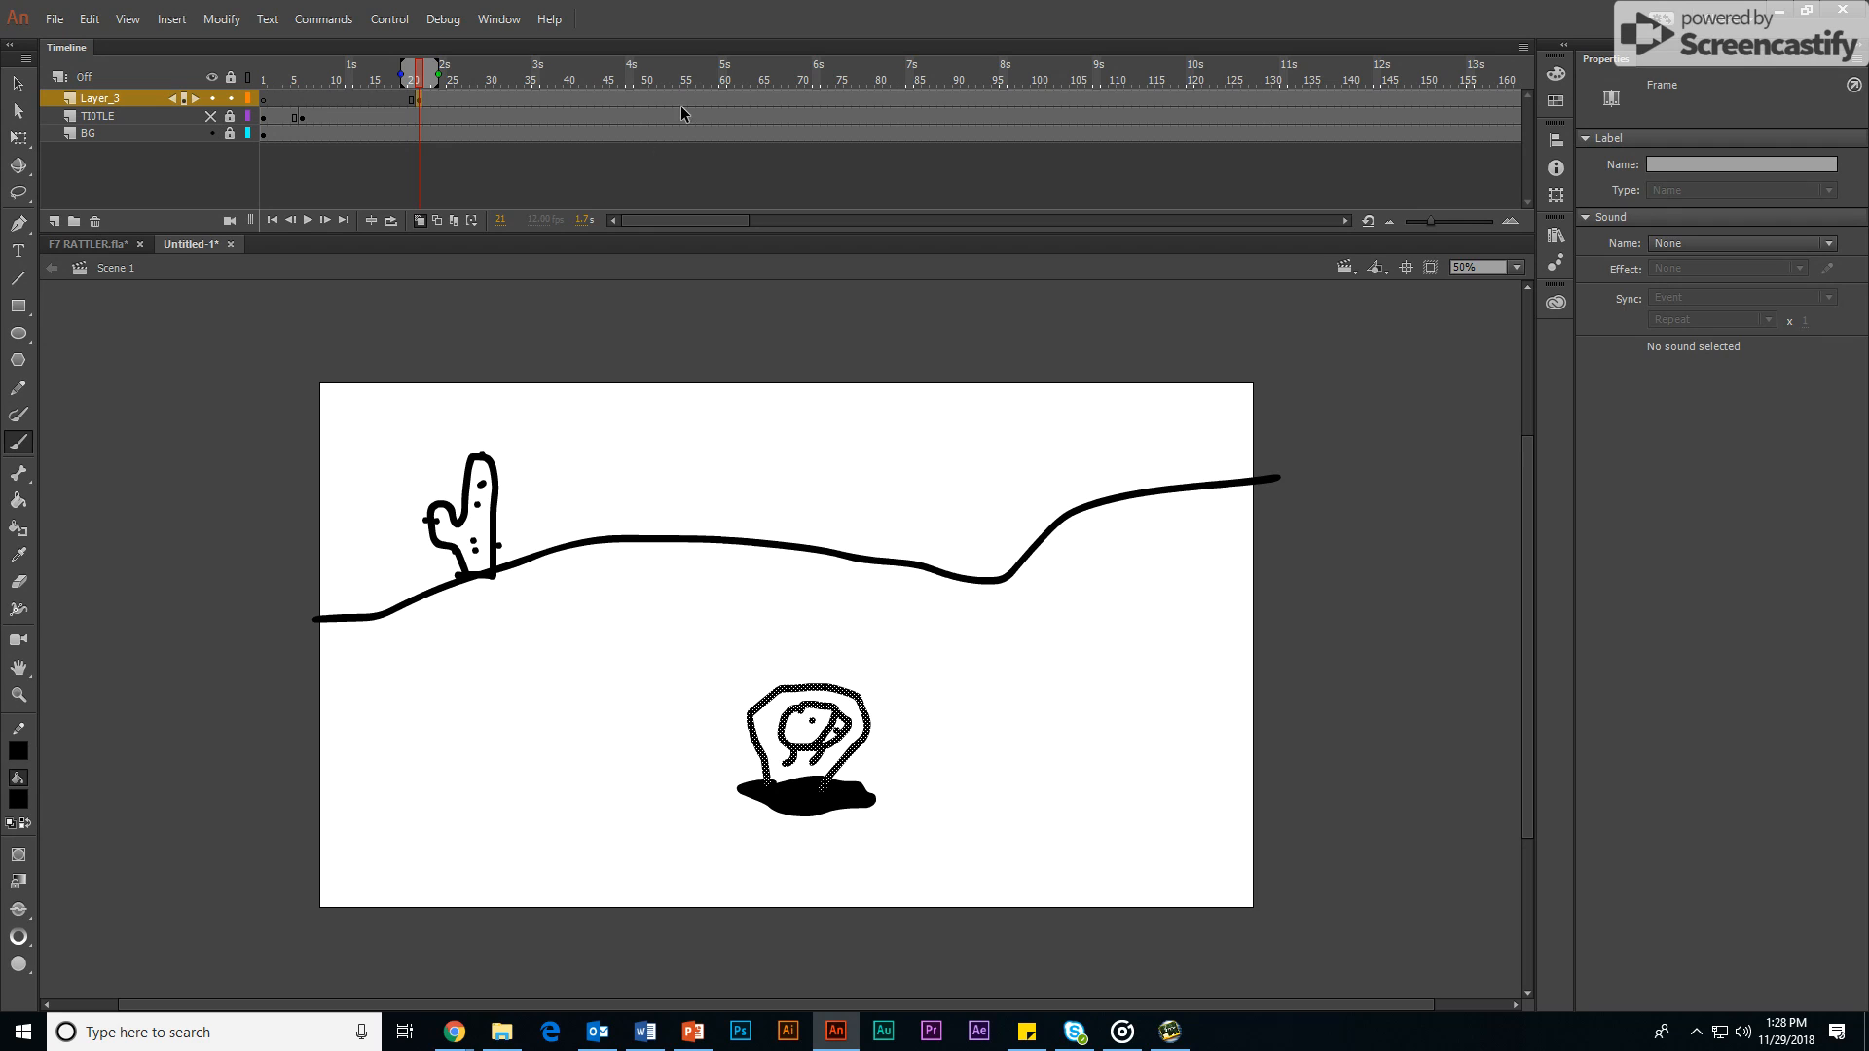
pyautogui.press('F7')
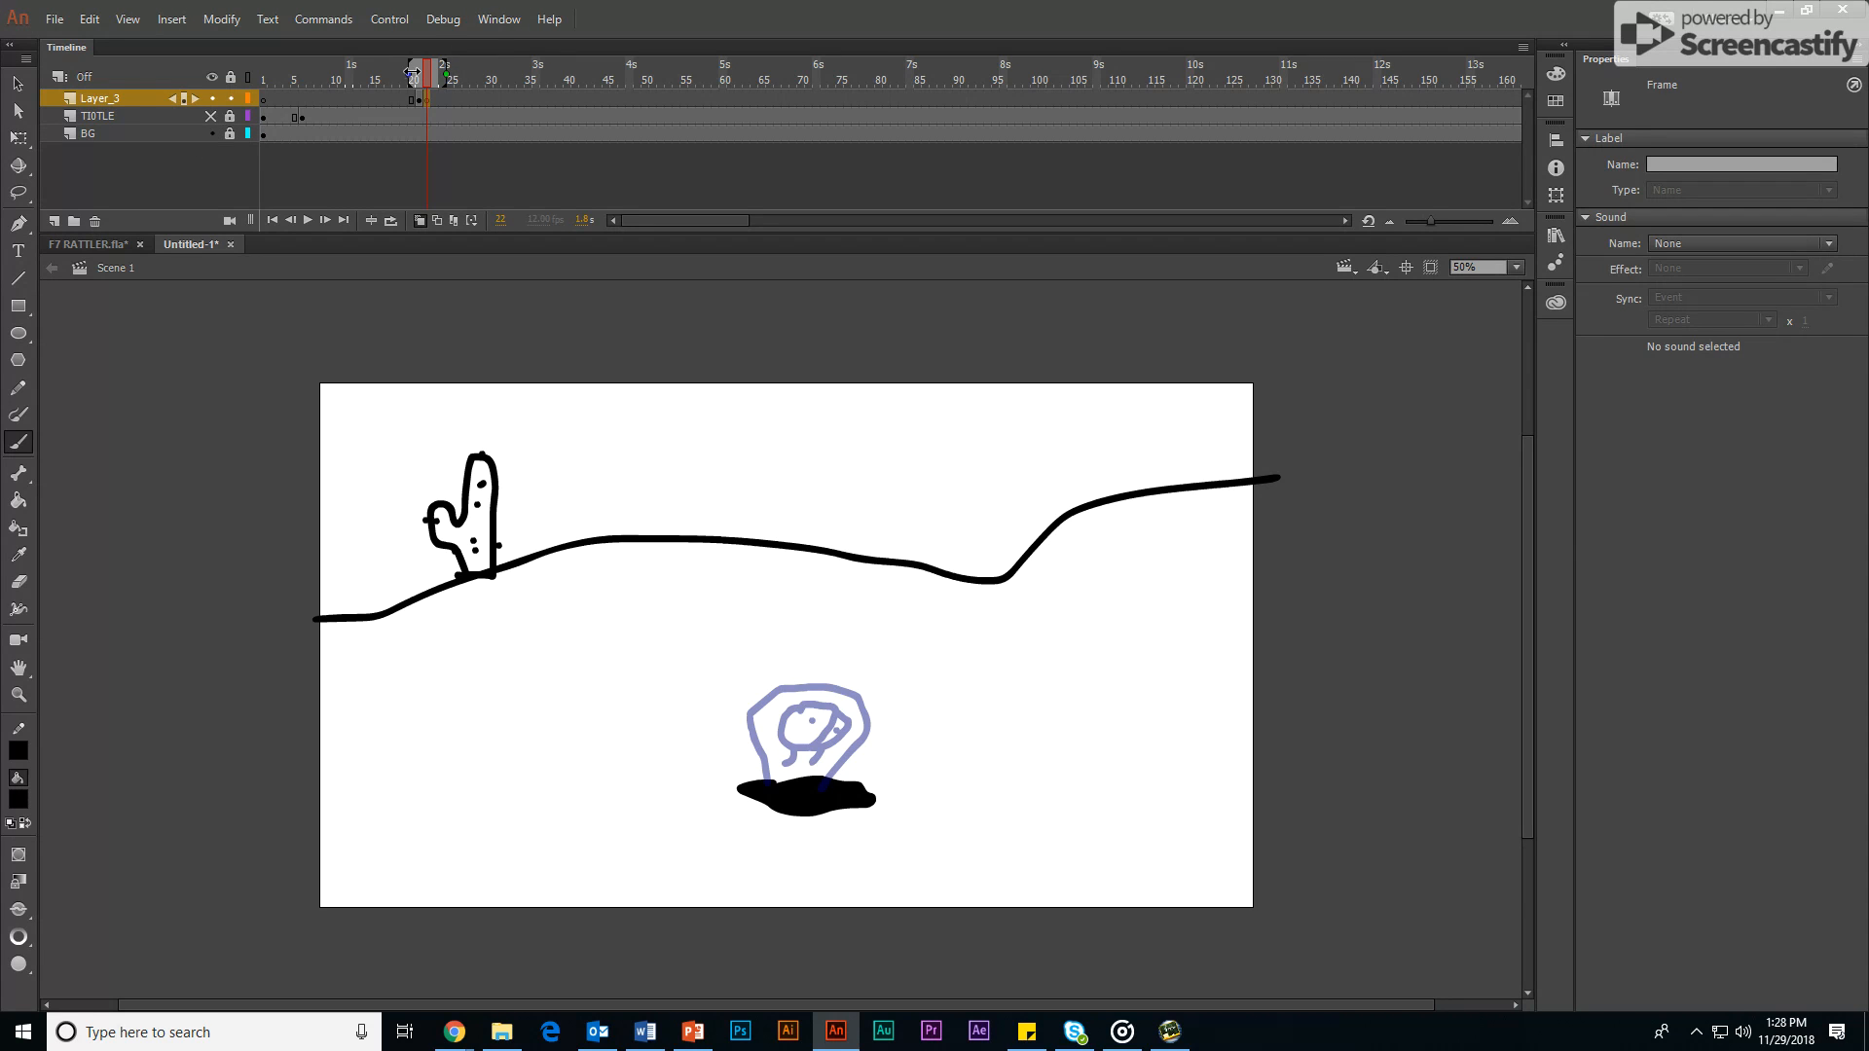
# Step: Draw the snake's head with two eyes and fangs slightly higher above the hole than the onion-skinned drawing, at frame 22 of Layer_3
pyautogui.moveTo(413, 72)
pyautogui.mouseDown()
pyautogui.moveTo(350, 74)
pyautogui.moveTo(410, 90)
pyautogui.mouseUp()
pyautogui.moveTo(811, 684)
pyautogui.mouseDown()
pyautogui.moveTo(789, 719)
pyautogui.moveTo(828, 713)
pyautogui.moveTo(823, 685)
pyautogui.mouseUp()
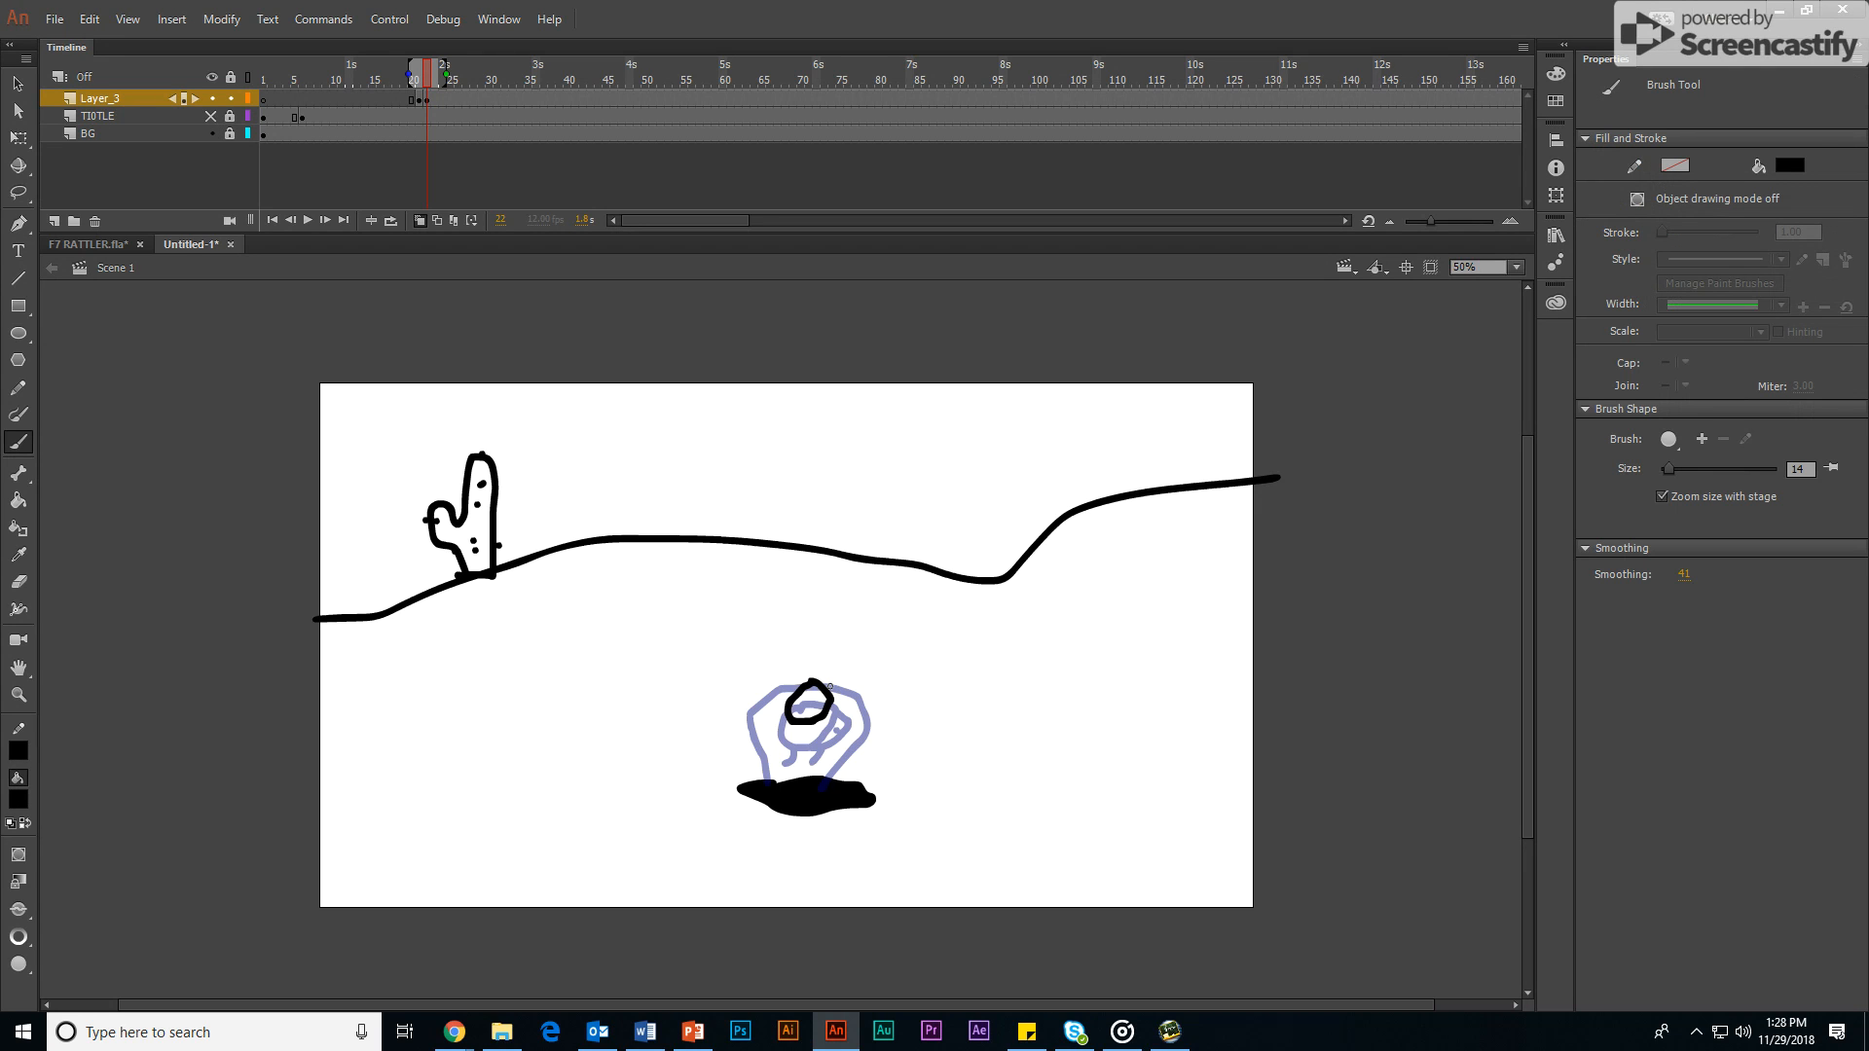
pyautogui.moveTo(829, 693)
pyautogui.mouseDown()
pyautogui.moveTo(851, 707)
pyautogui.moveTo(841, 728)
pyautogui.moveTo(812, 727)
pyautogui.mouseUp()
pyautogui.moveTo(798, 664)
pyautogui.mouseDown()
pyautogui.moveTo(756, 702)
pyautogui.moveTo(766, 784)
pyautogui.mouseUp()
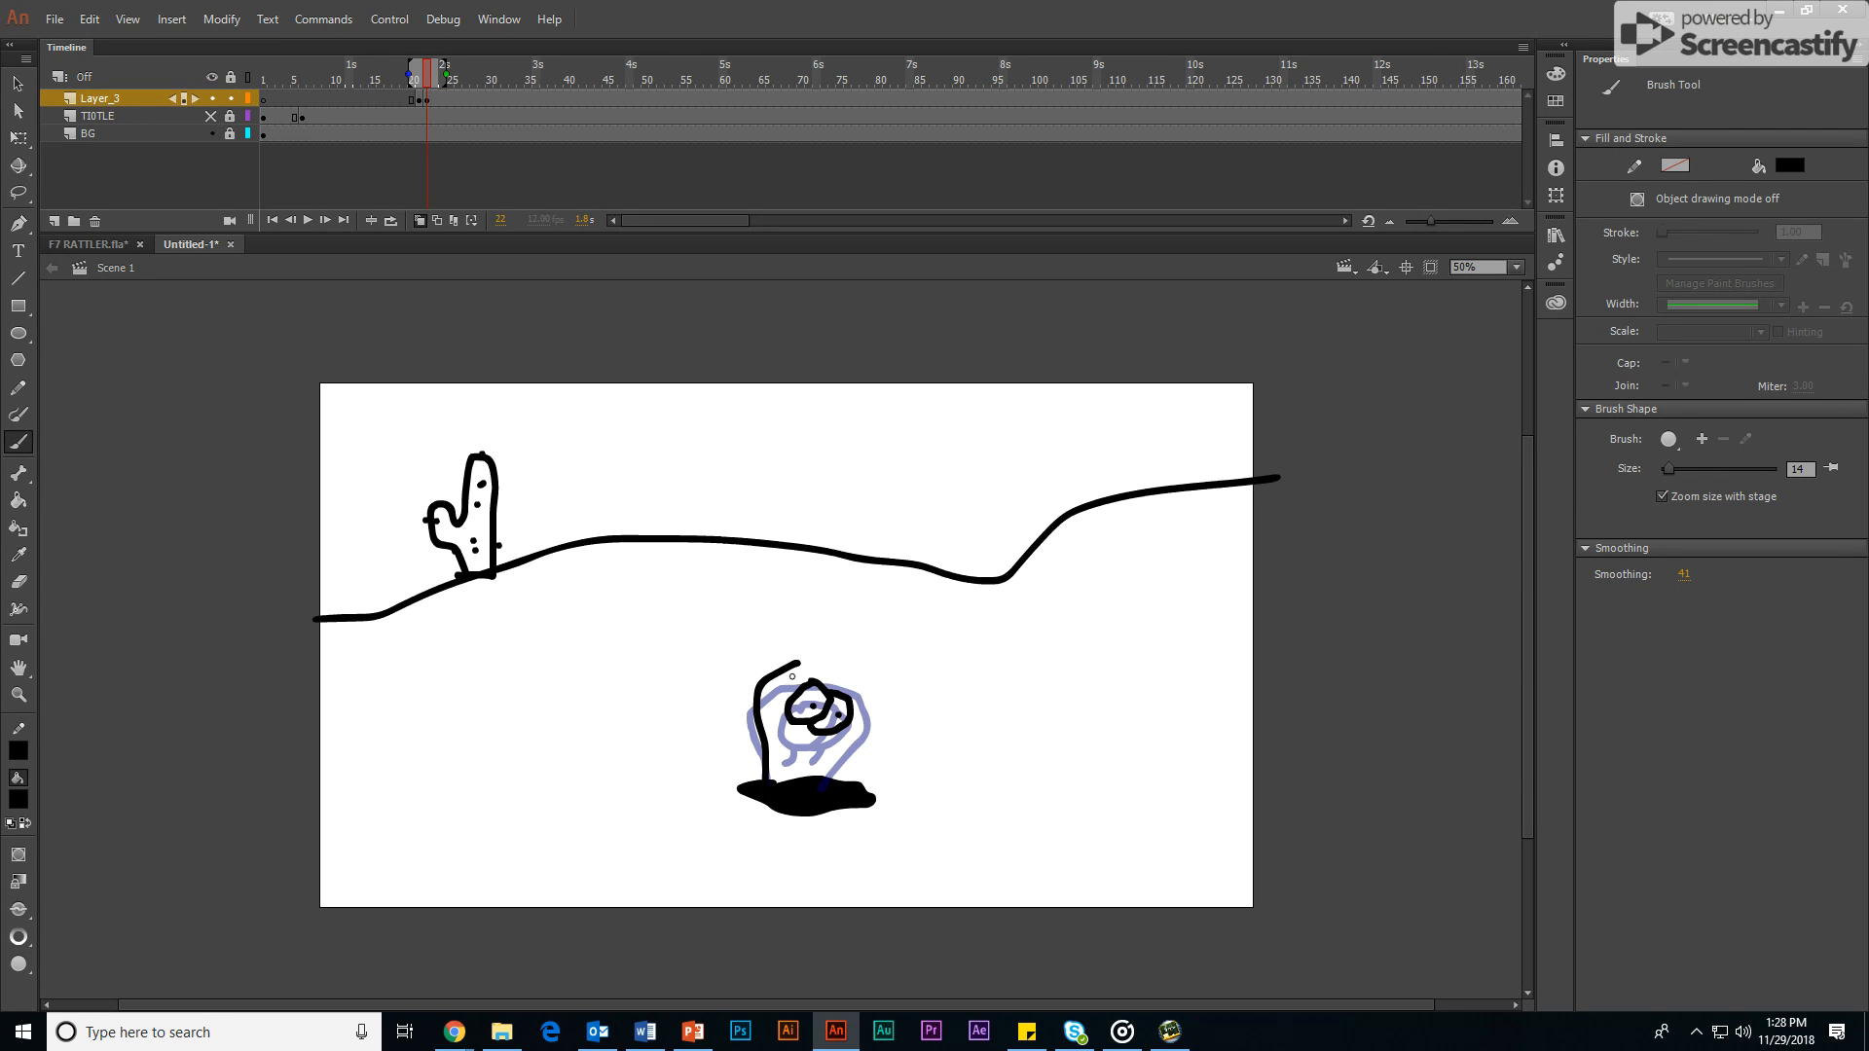
pyautogui.moveTo(795, 665)
pyautogui.mouseDown()
pyautogui.moveTo(832, 661)
pyautogui.moveTo(870, 699)
pyautogui.moveTo(874, 744)
pyautogui.moveTo(826, 778)
pyautogui.moveTo(789, 732)
pyautogui.moveTo(778, 742)
pyautogui.moveTo(823, 752)
pyautogui.mouseUp()
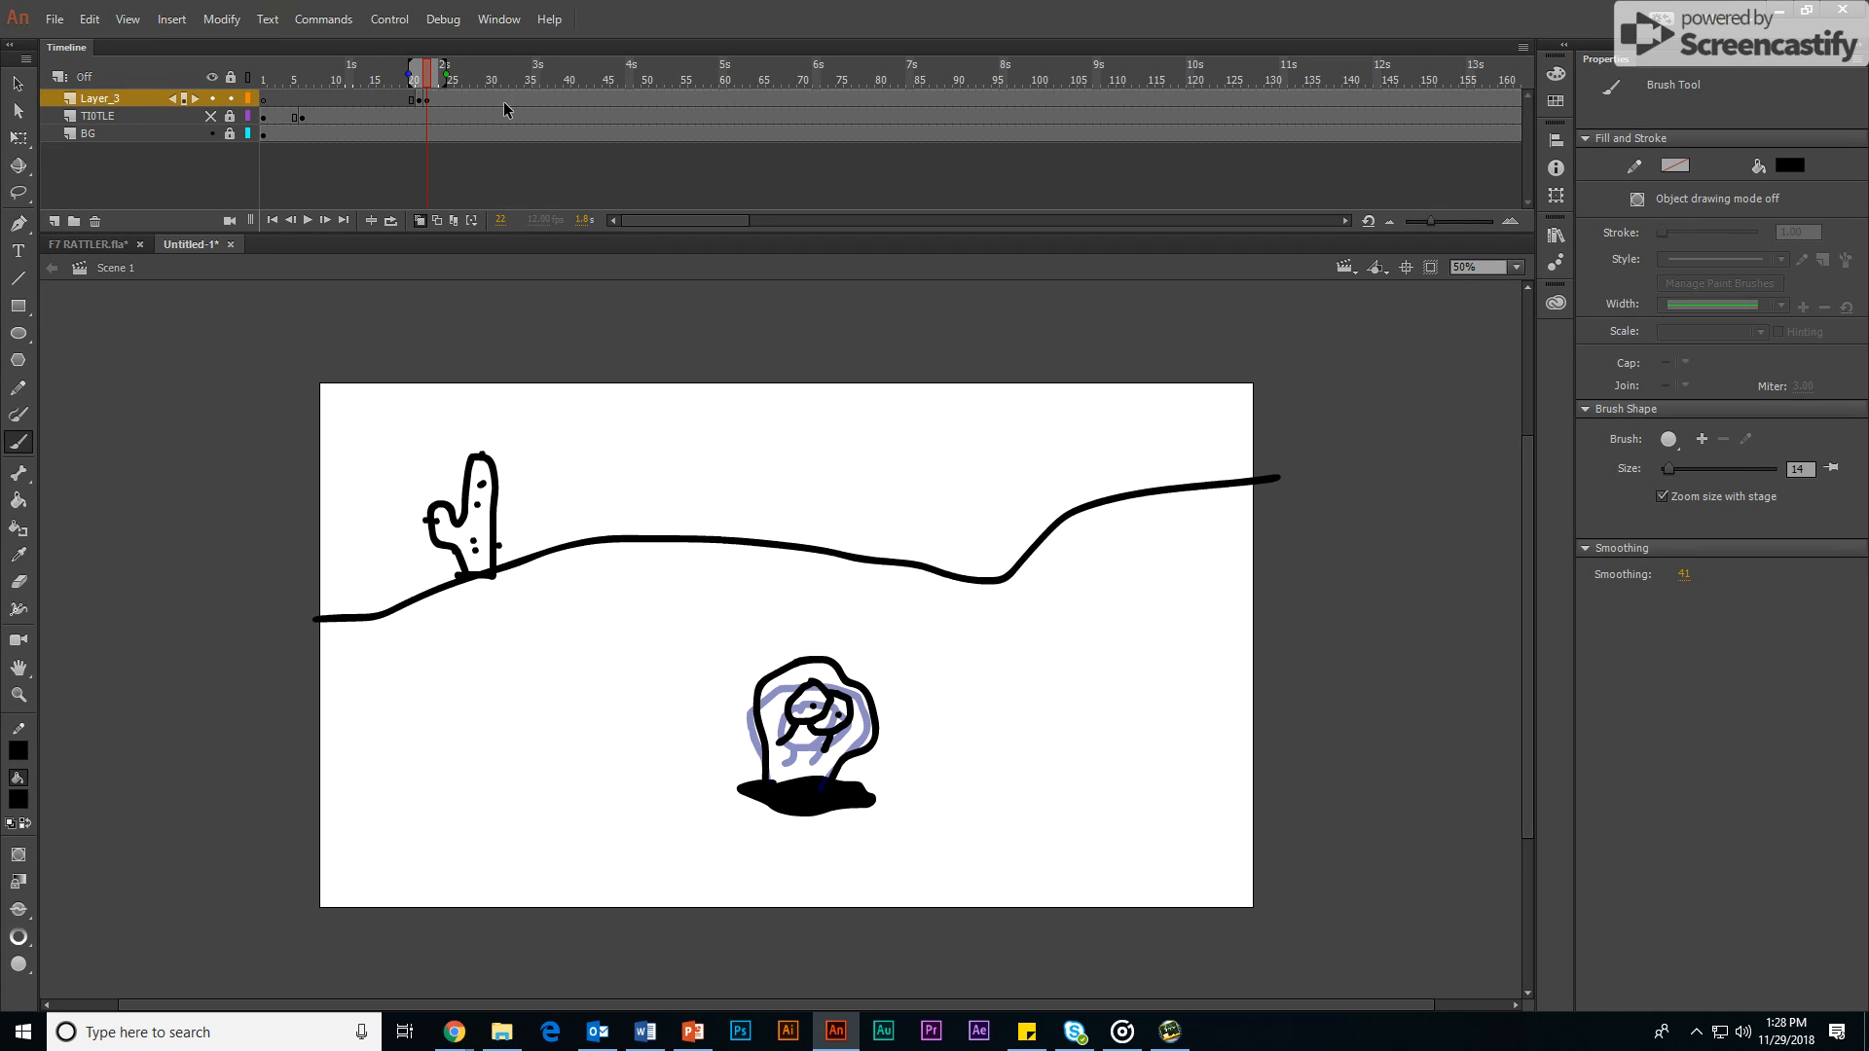
# Step: Scrub the timeline from frame 21 back through the earlier frames to preview the snake's appearance
pyautogui.click(417, 77)
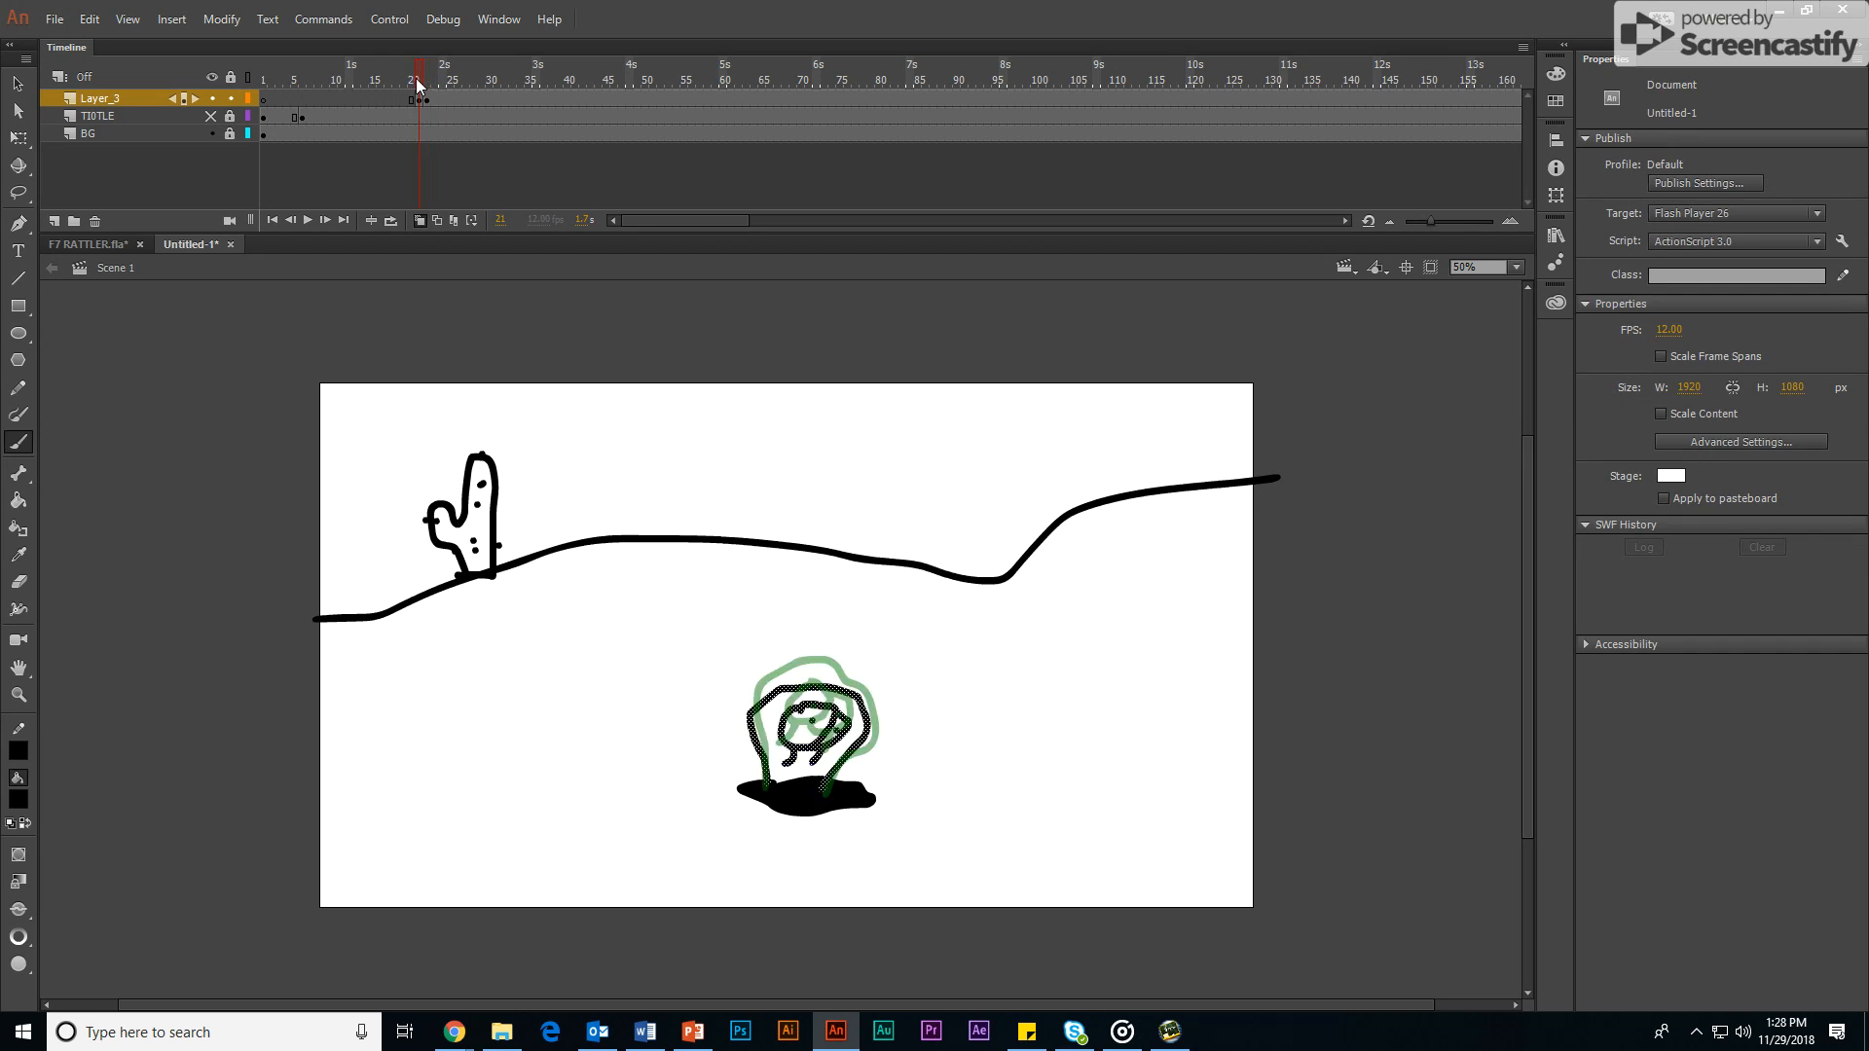
pyautogui.moveTo(417, 78)
pyautogui.mouseDown()
pyautogui.moveTo(435, 84)
pyautogui.moveTo(406, 95)
pyautogui.moveTo(430, 97)
pyautogui.moveTo(238, 128)
pyautogui.mouseUp()
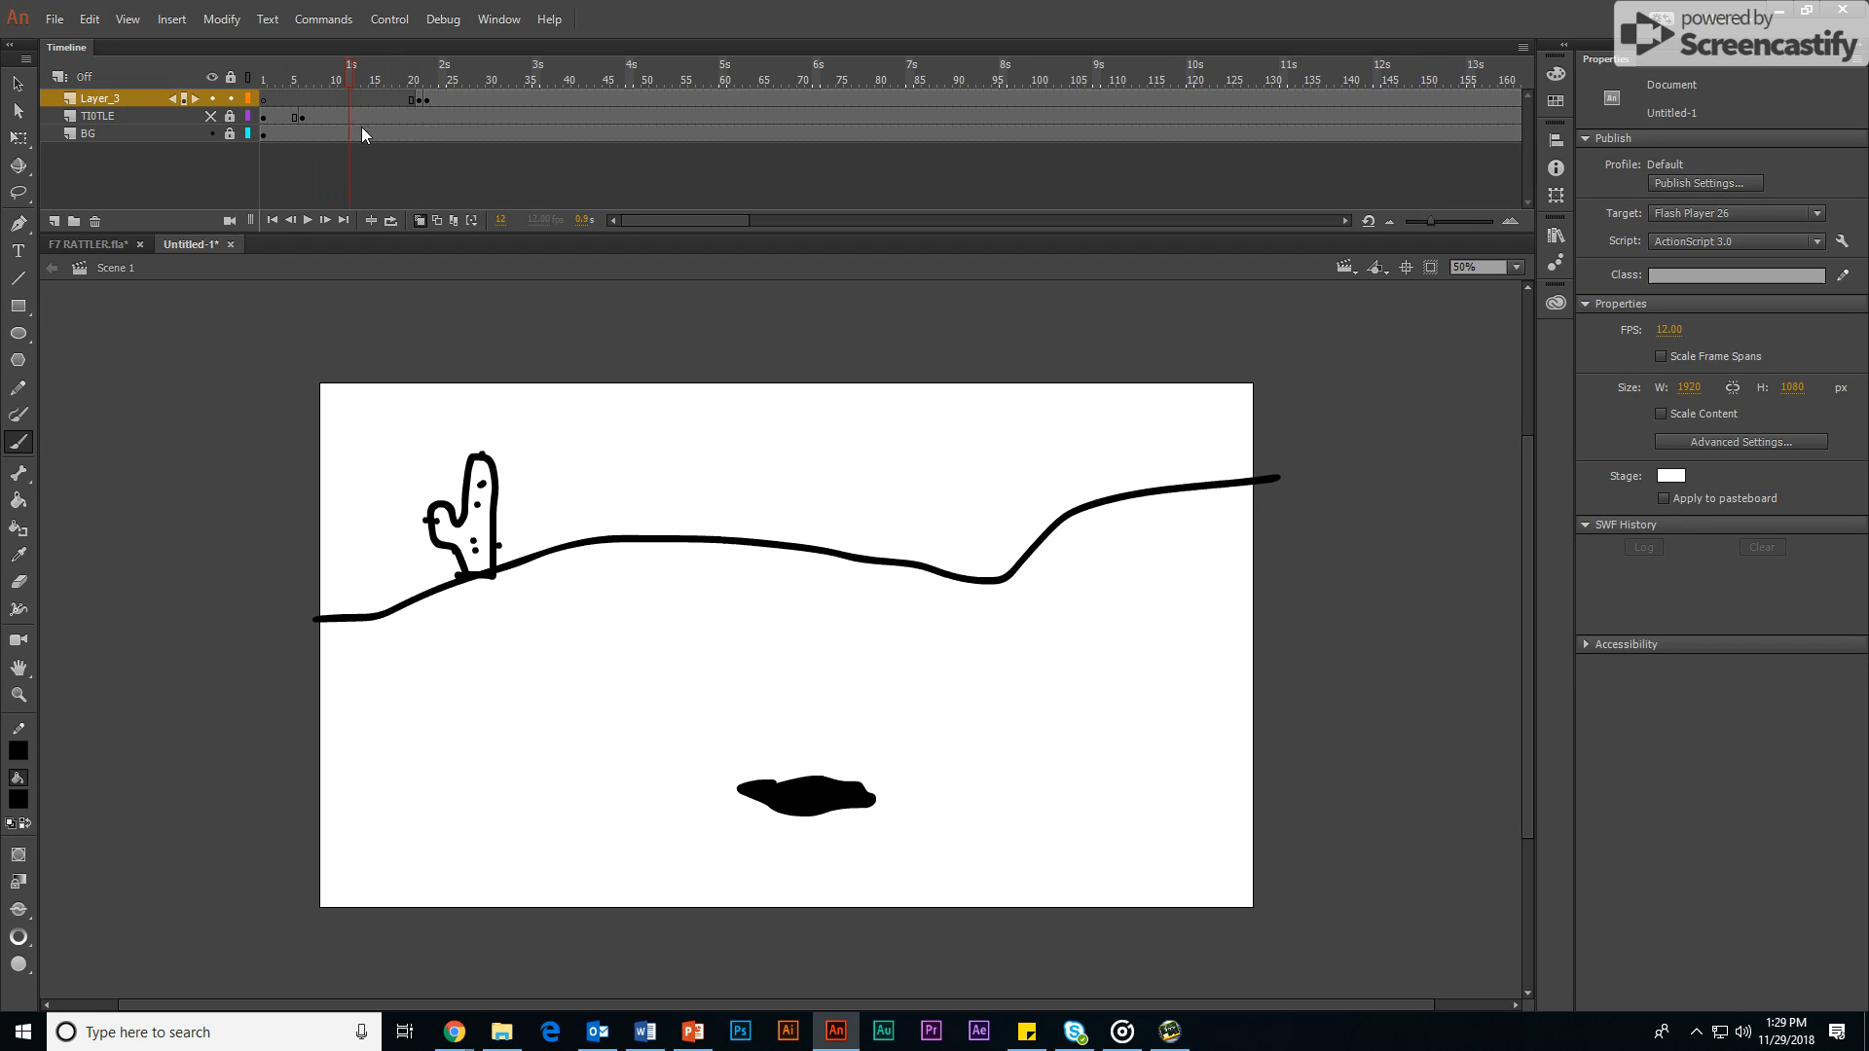
pyautogui.moveTo(362, 134)
pyautogui.mouseDown()
pyautogui.moveTo(463, 120)
pyautogui.moveTo(387, 138)
pyautogui.mouseUp()
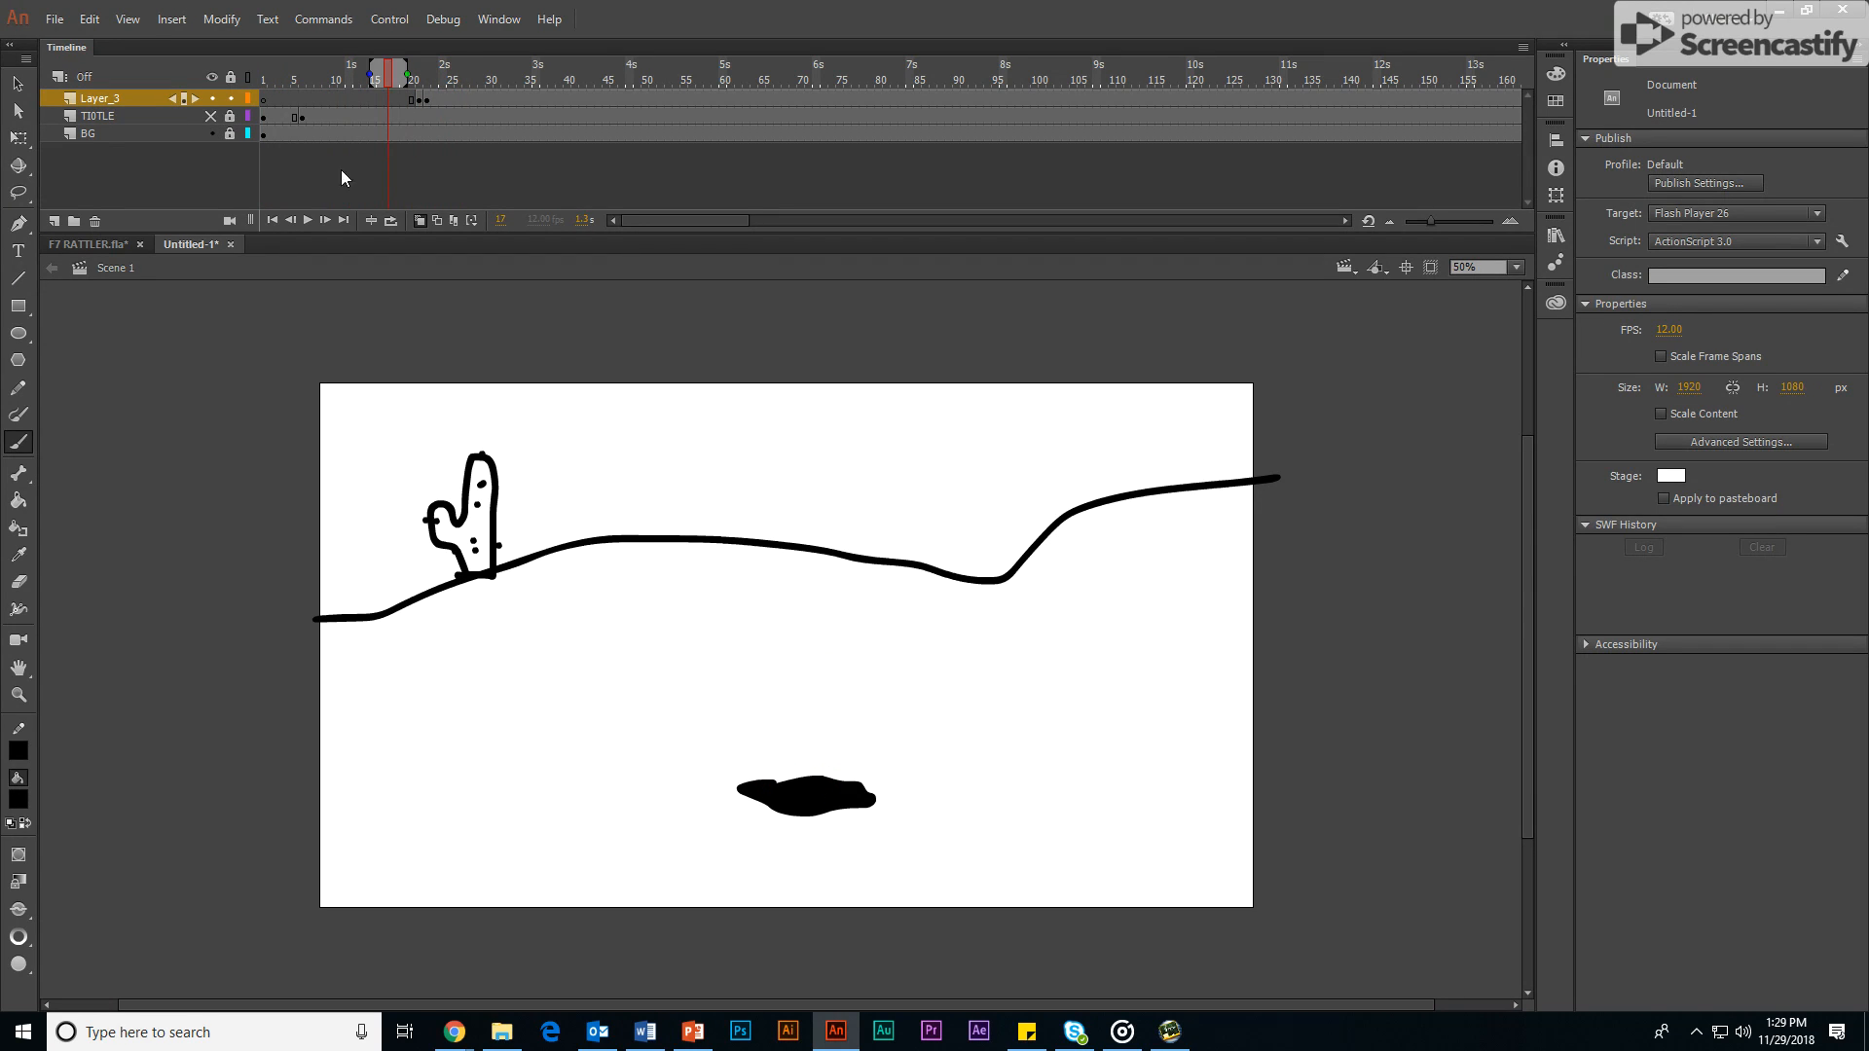
# Step: Play the animation in the F7 RATTLER.fla document from frame 1 and scrub through its frames up to frame 123
pyautogui.click(113, 242)
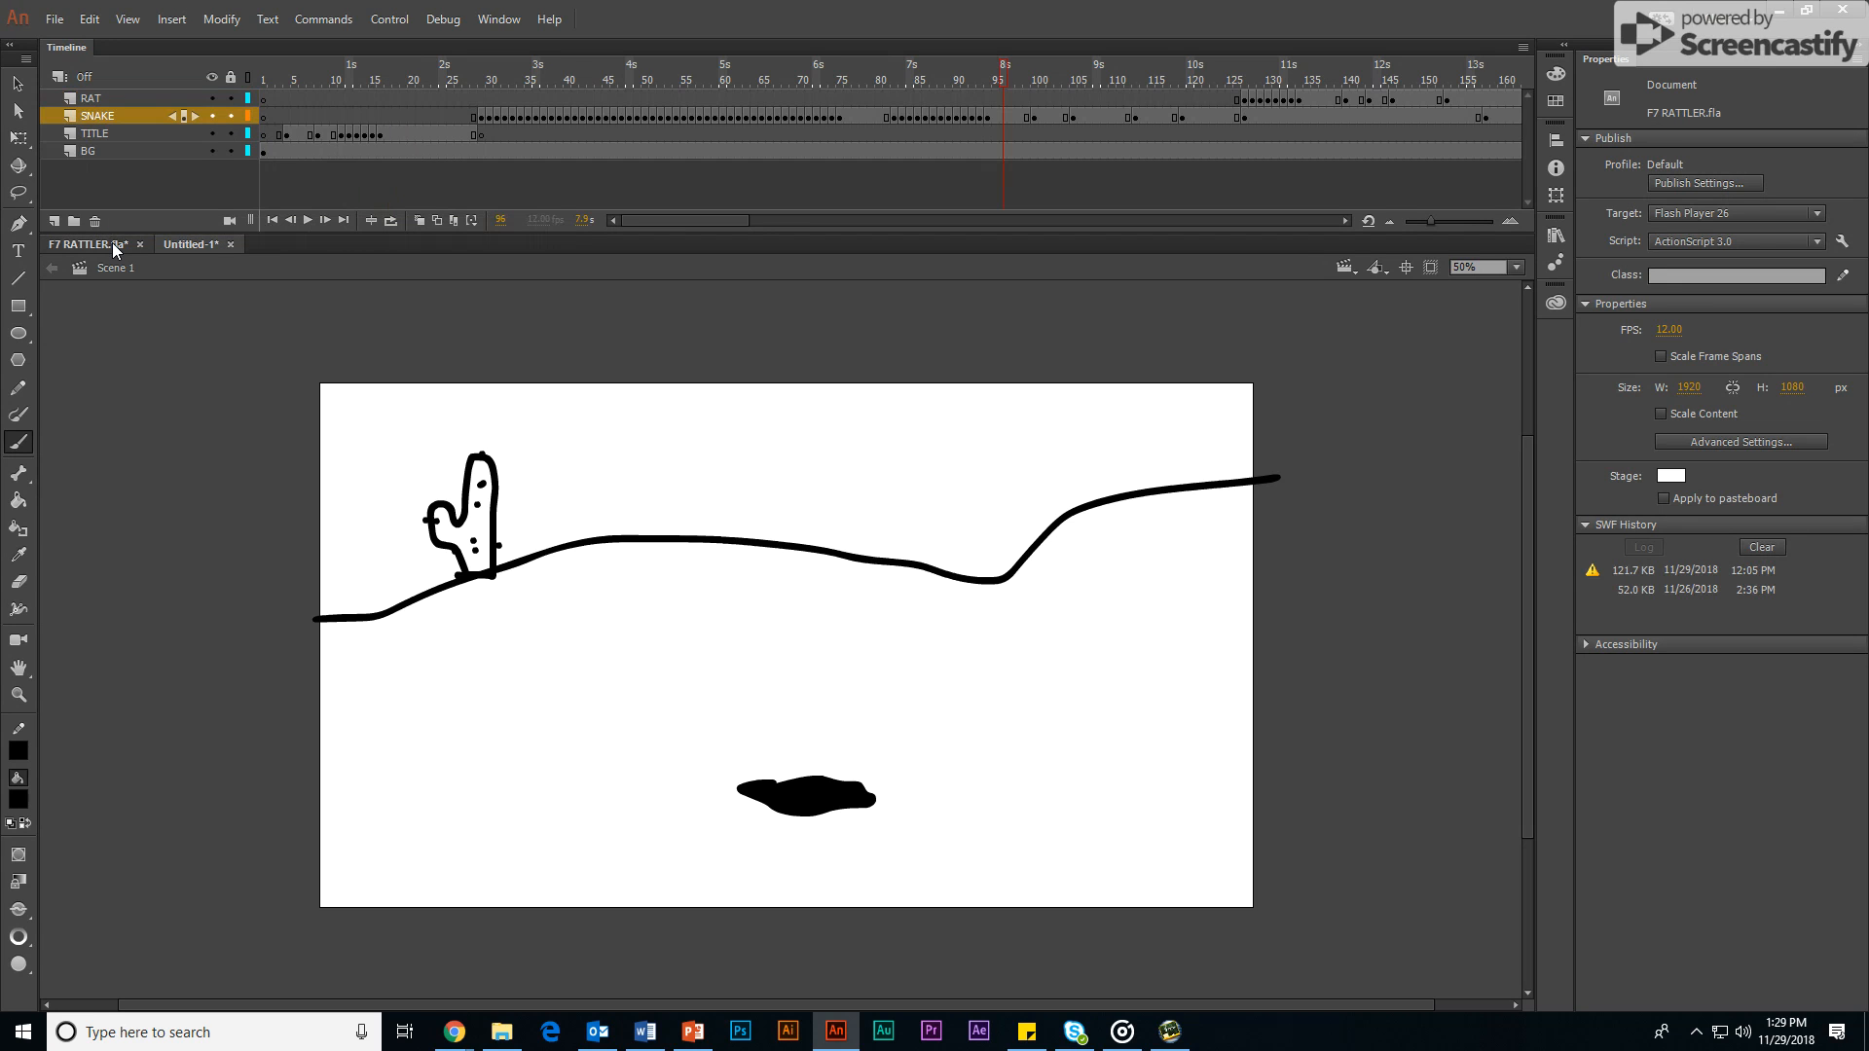
pyautogui.click(273, 220)
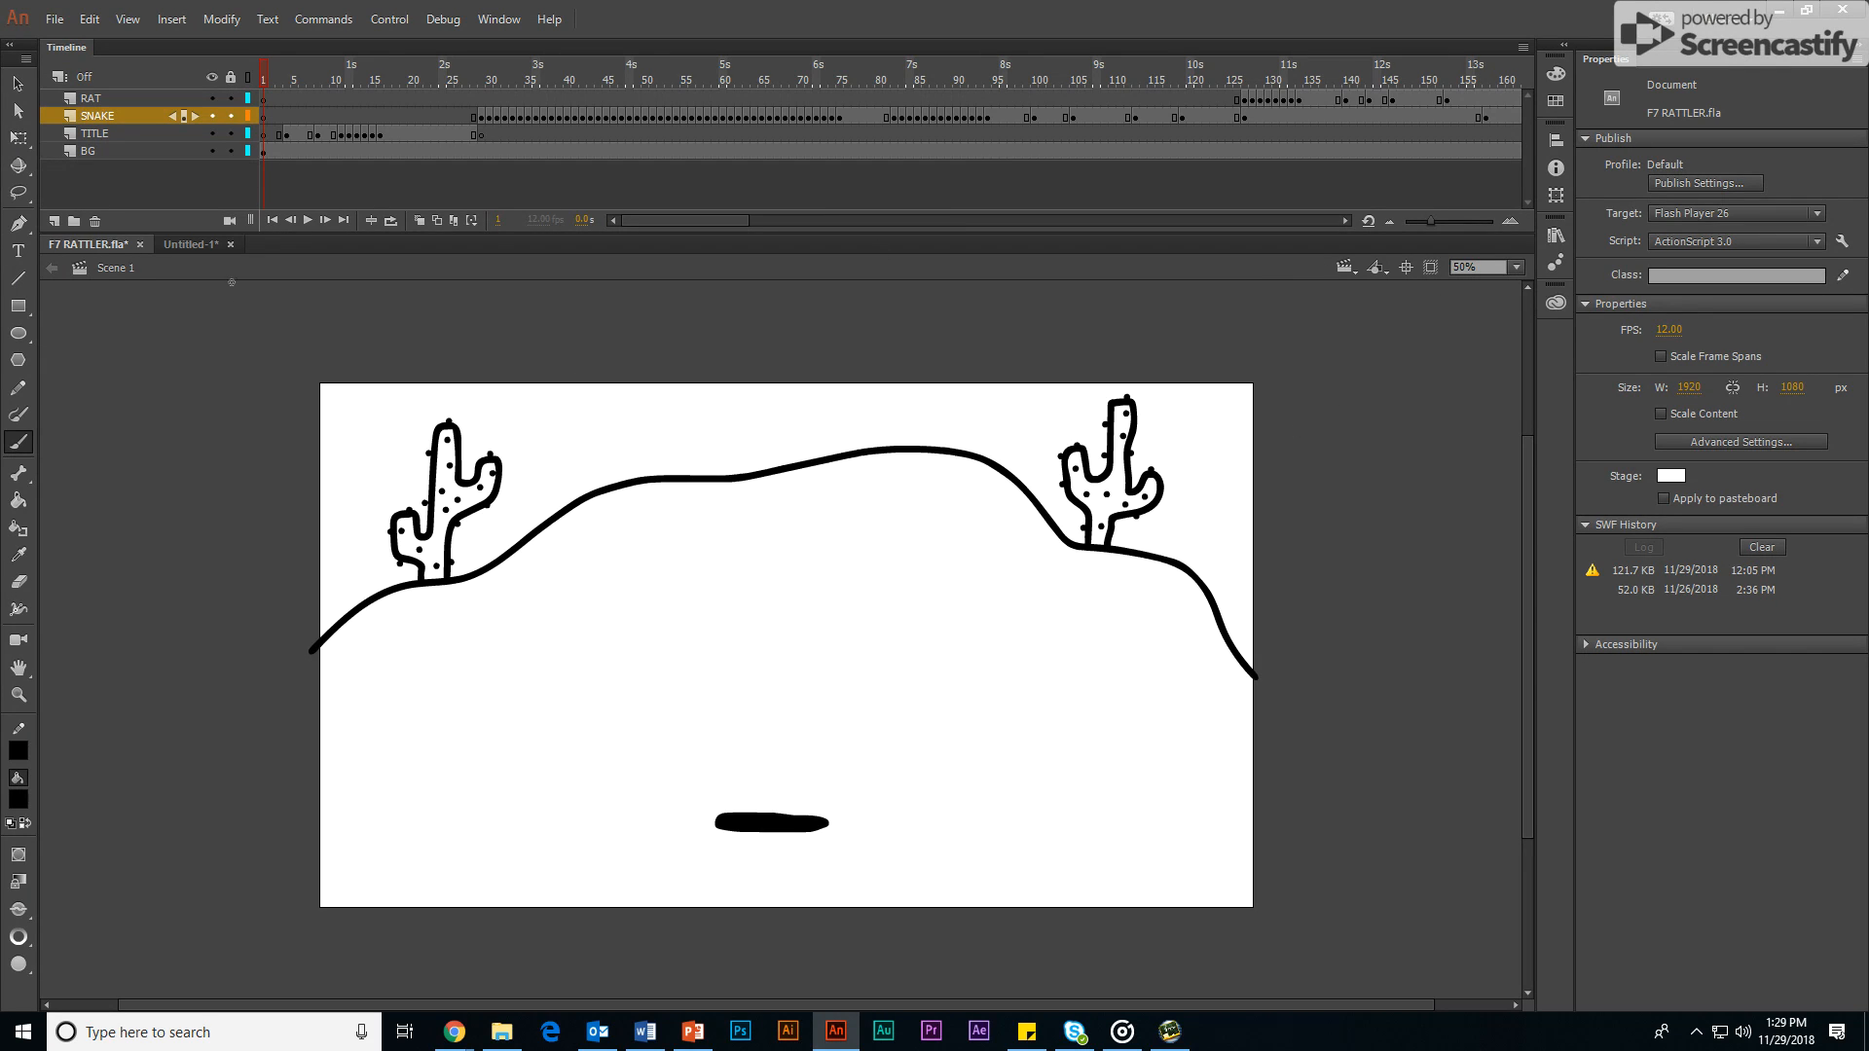
pyautogui.click(303, 220)
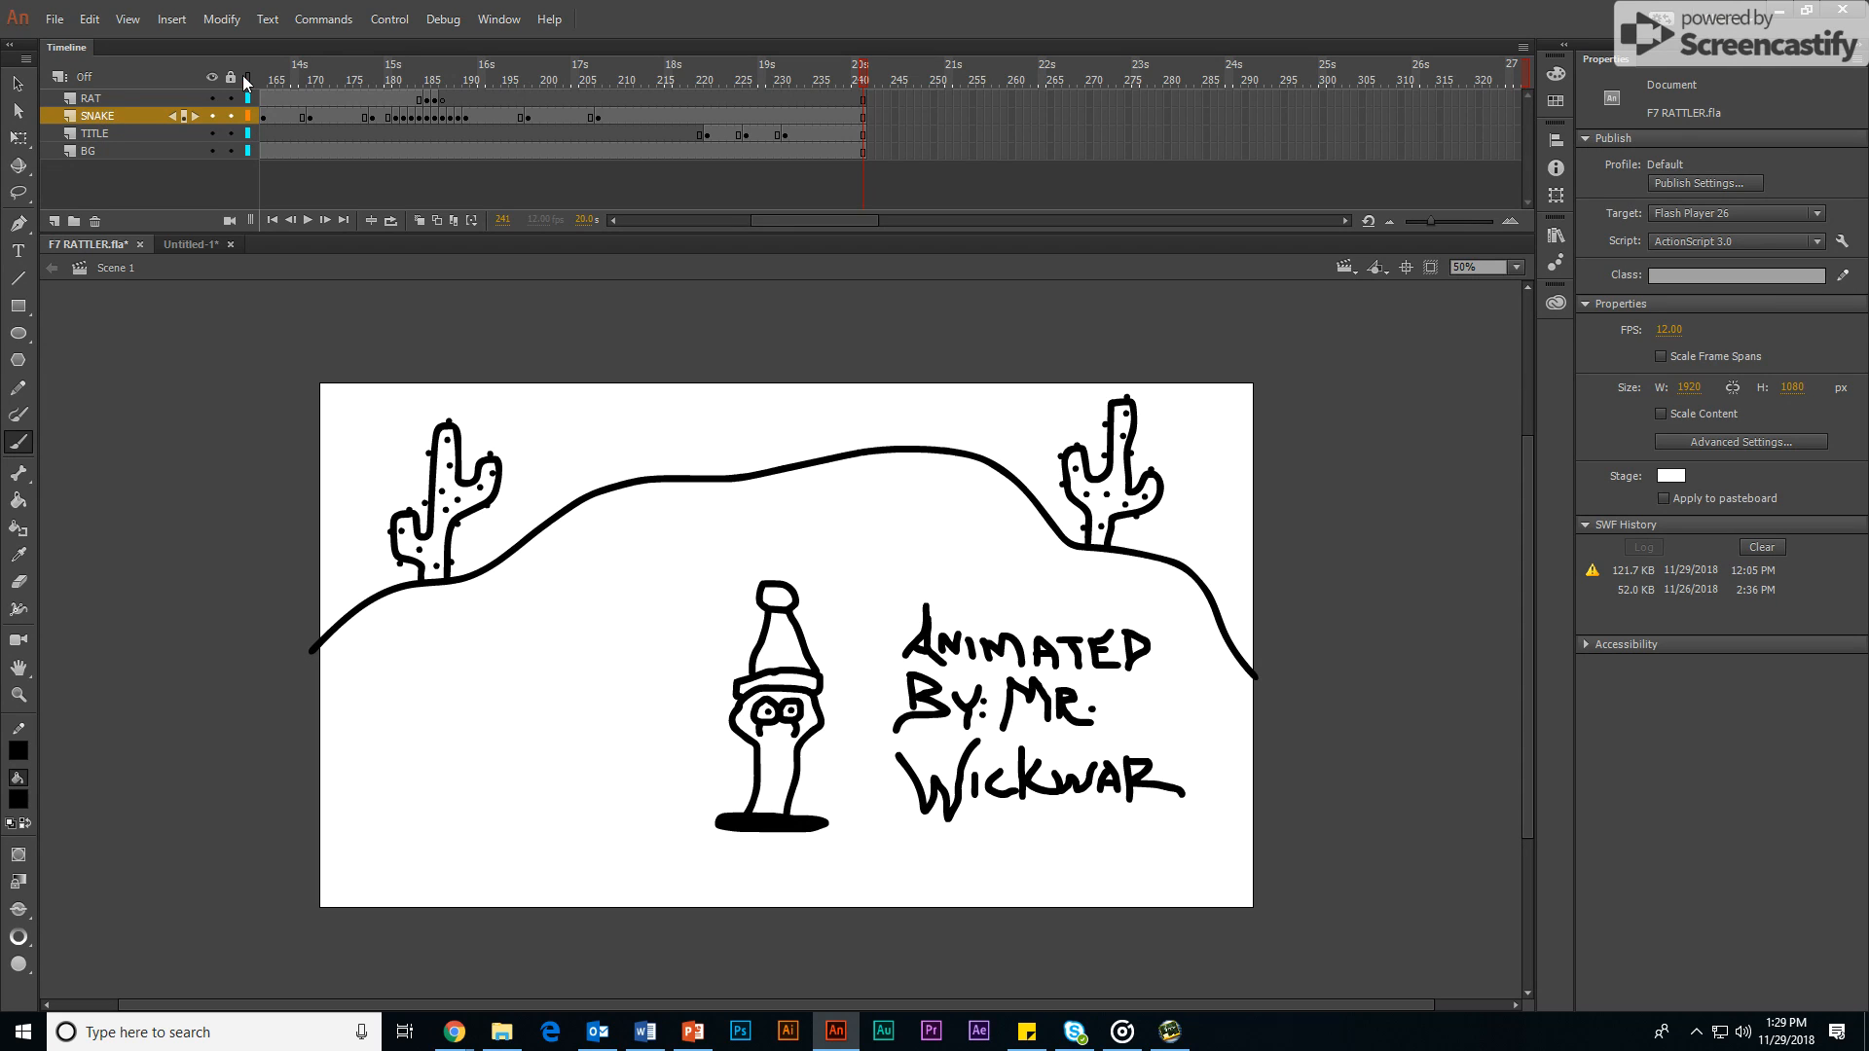
pyautogui.moveTo(862, 78)
pyautogui.mouseDown()
pyautogui.moveTo(203, 81)
pyautogui.moveTo(372, 113)
pyautogui.moveTo(341, 109)
pyautogui.moveTo(368, 129)
pyautogui.moveTo(627, 129)
pyautogui.moveTo(254, 119)
pyautogui.moveTo(347, 171)
pyautogui.moveTo(240, 153)
pyautogui.mouseUp()
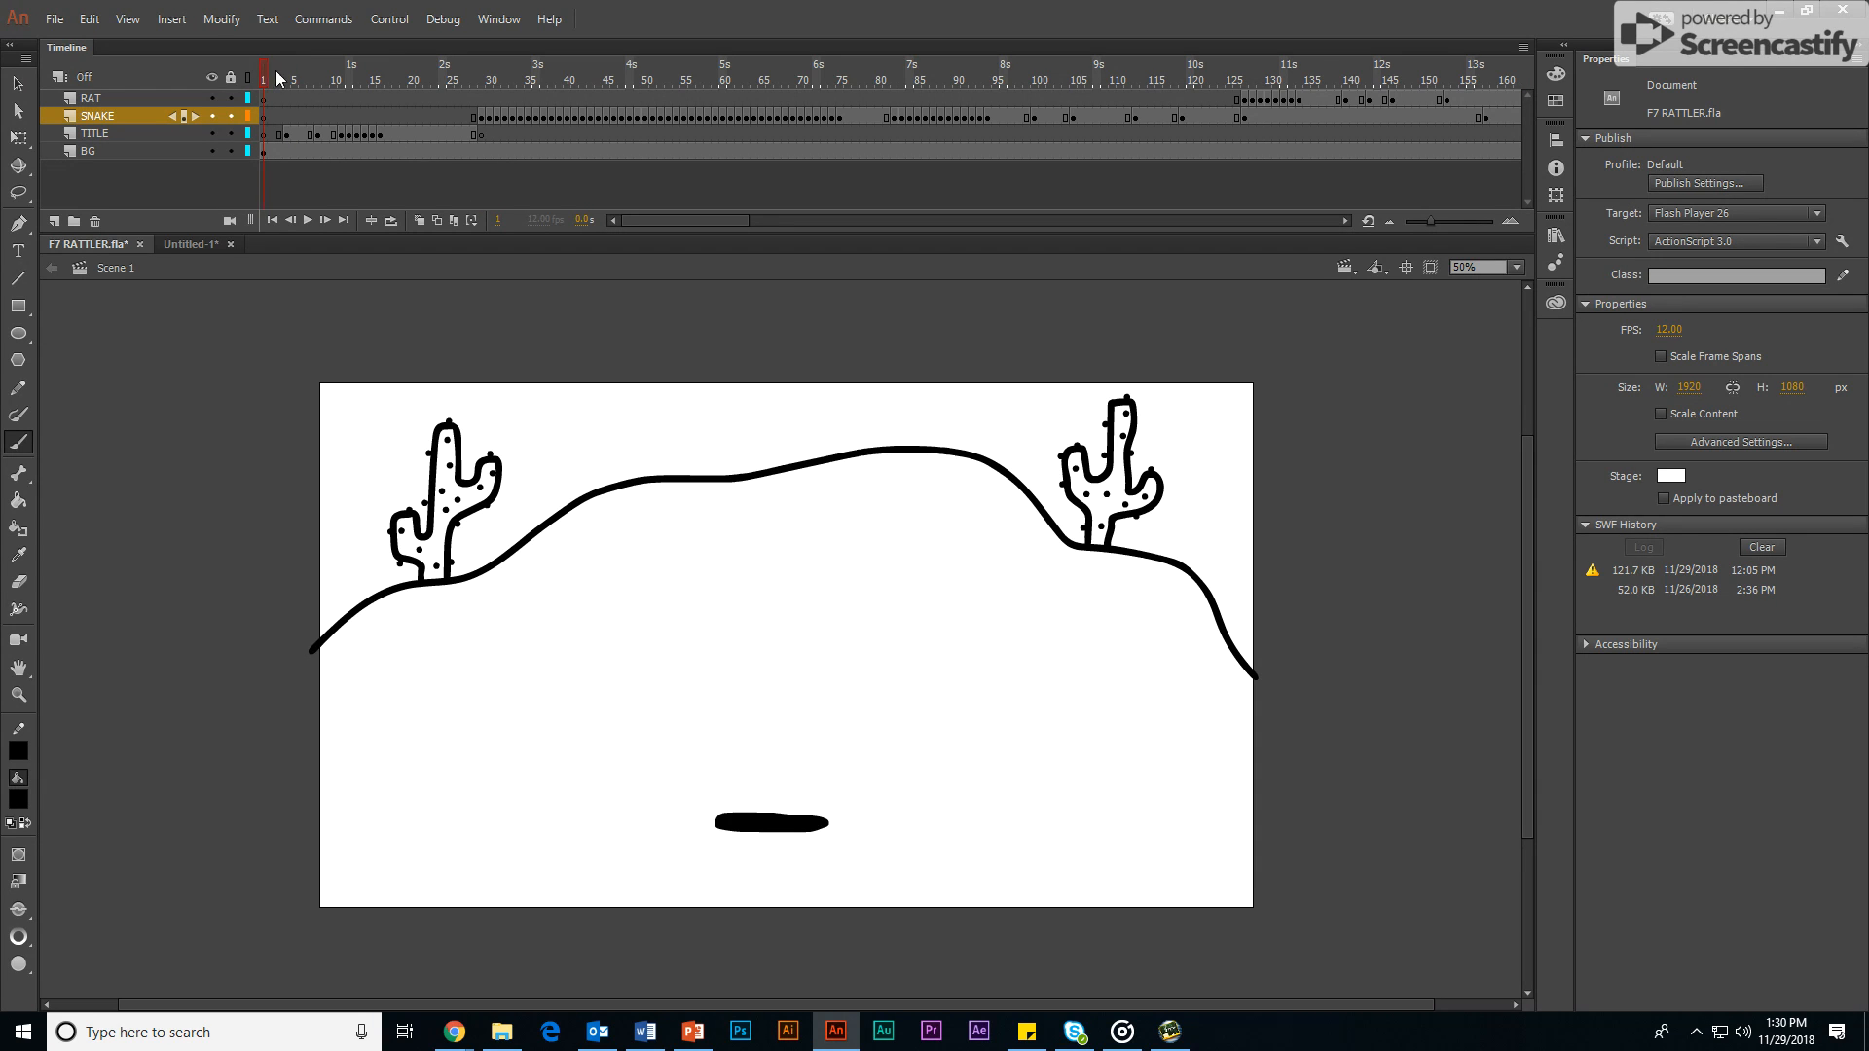
pyautogui.moveTo(276, 71); pyautogui.dragTo(1216, 116)
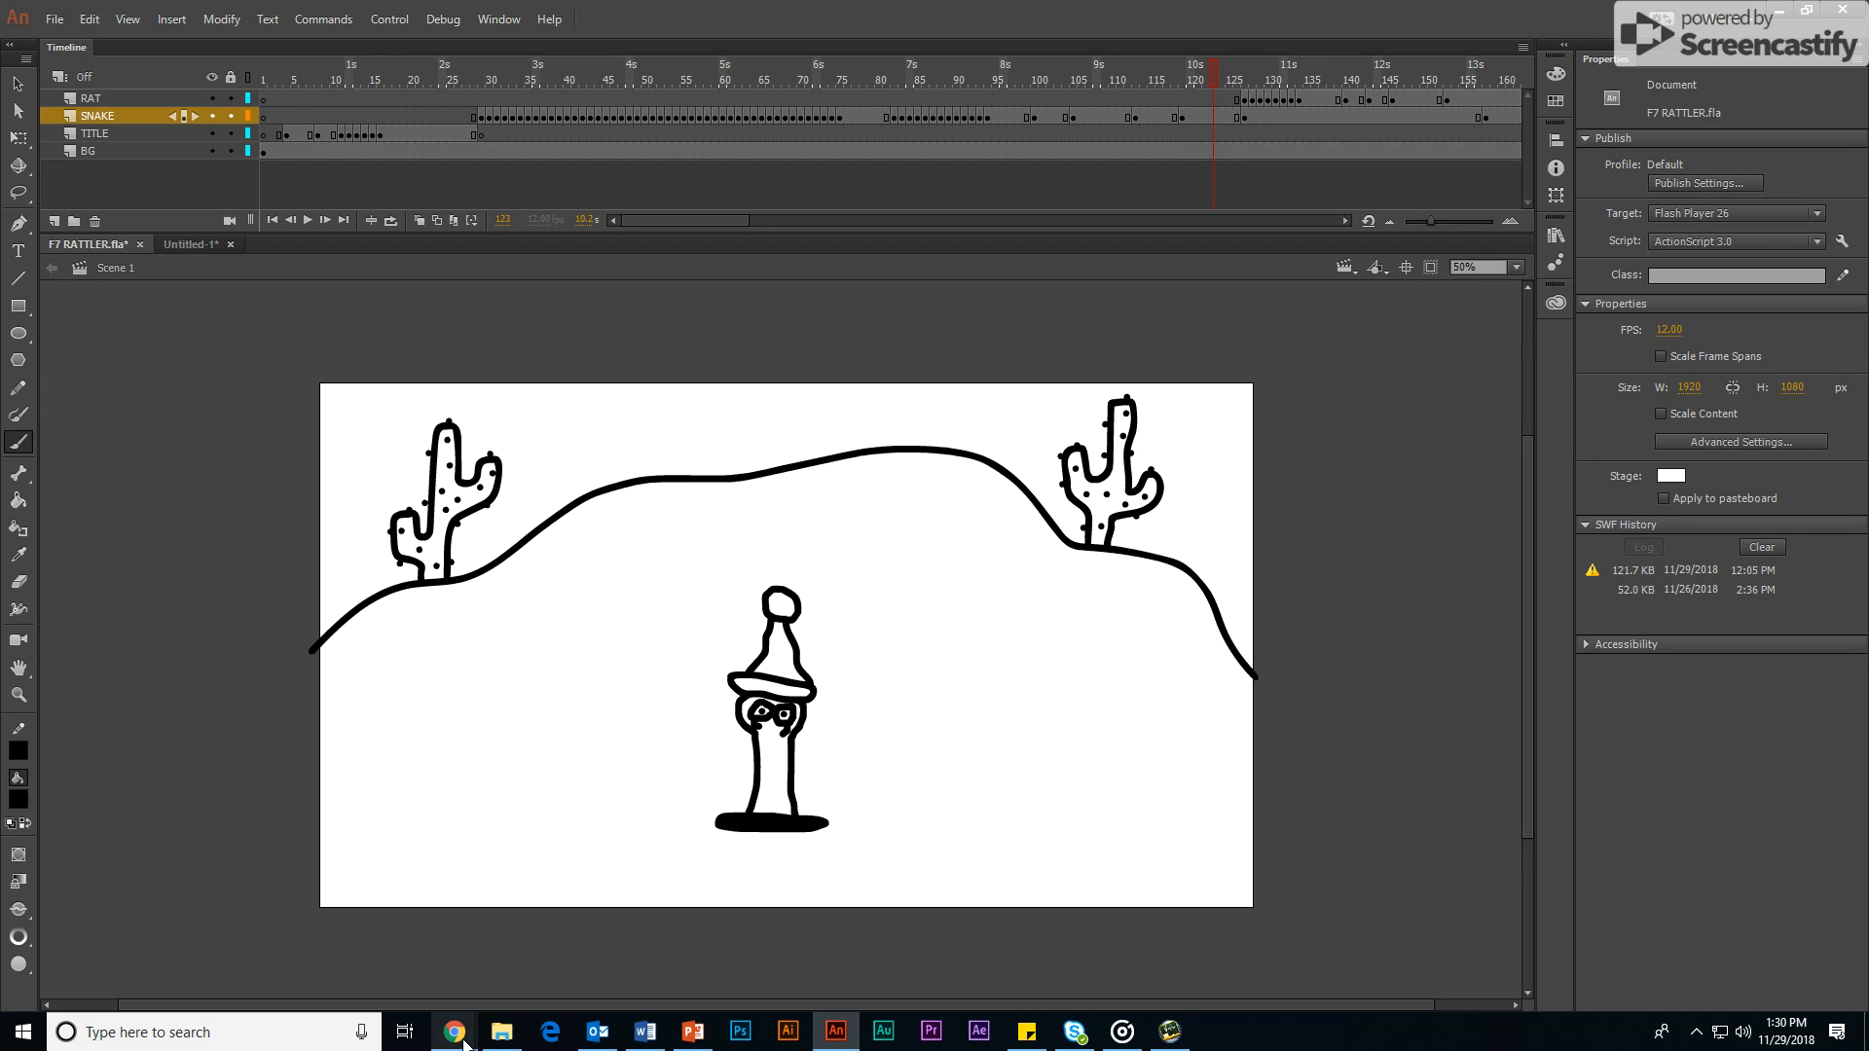
pyautogui.moveTo(464, 1043)
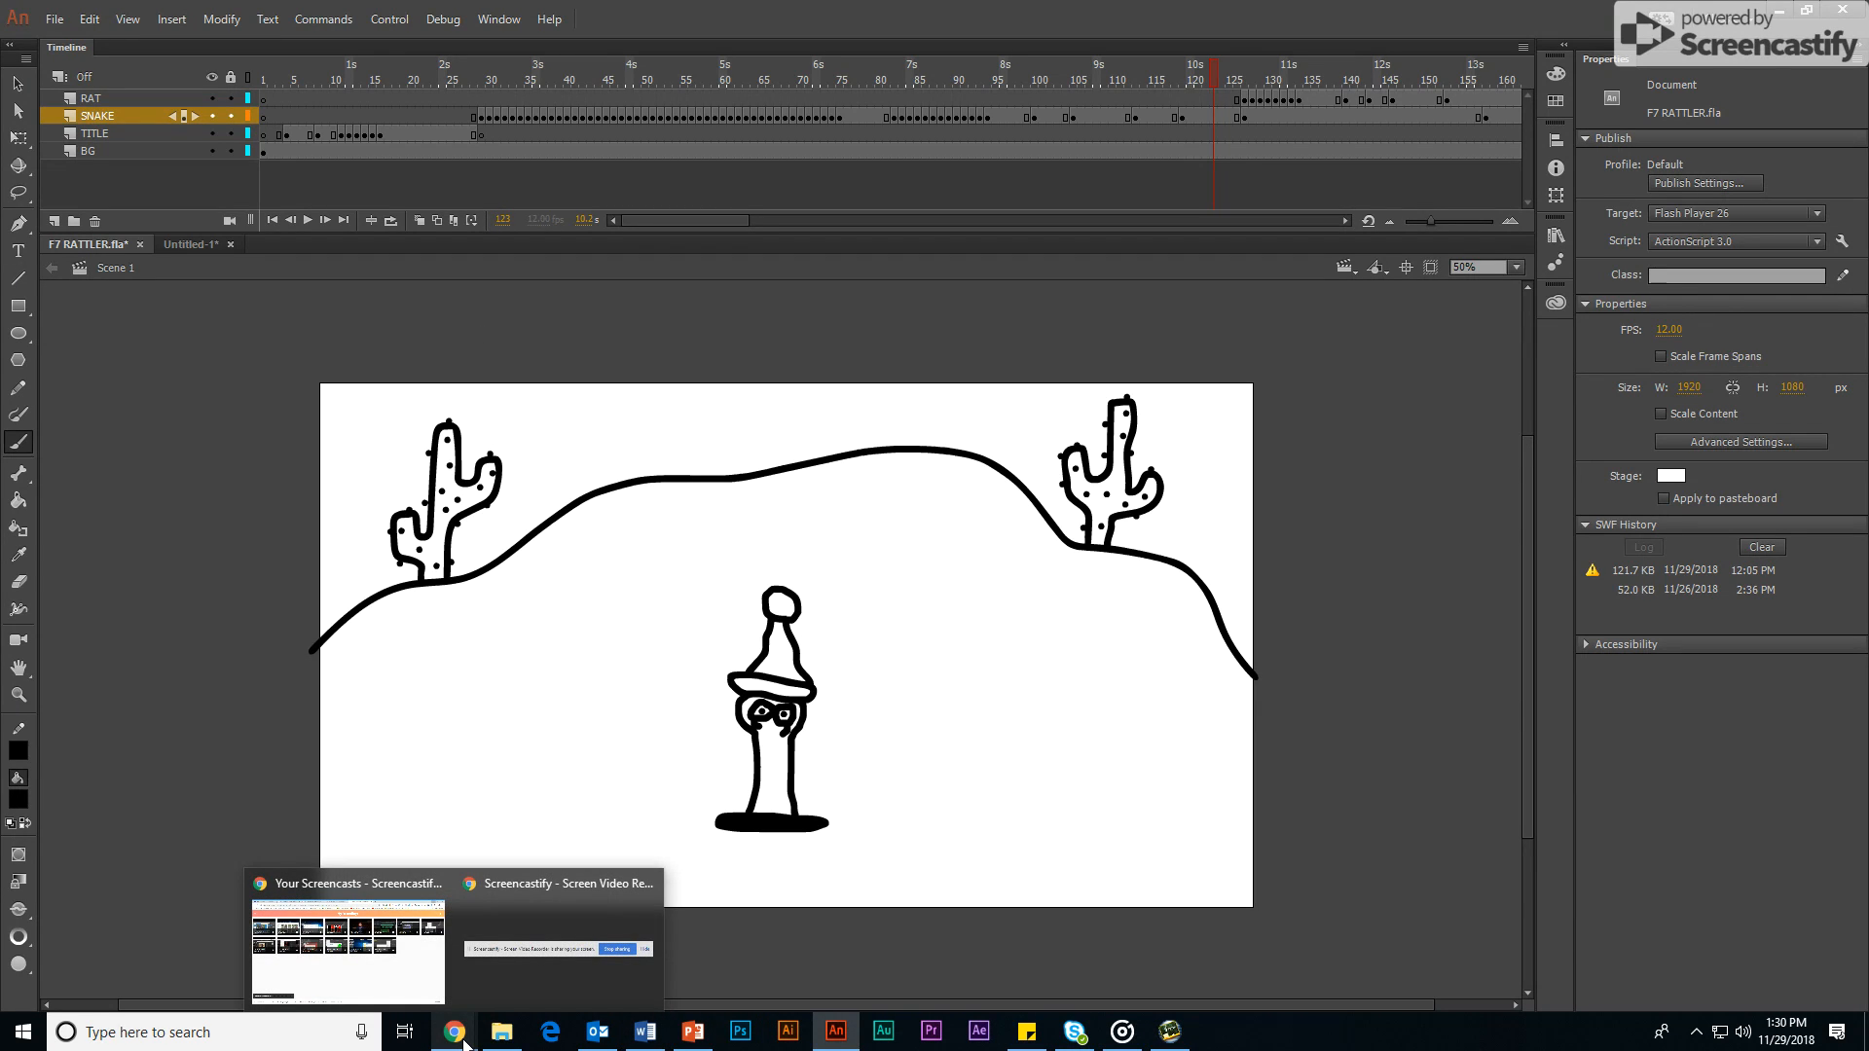